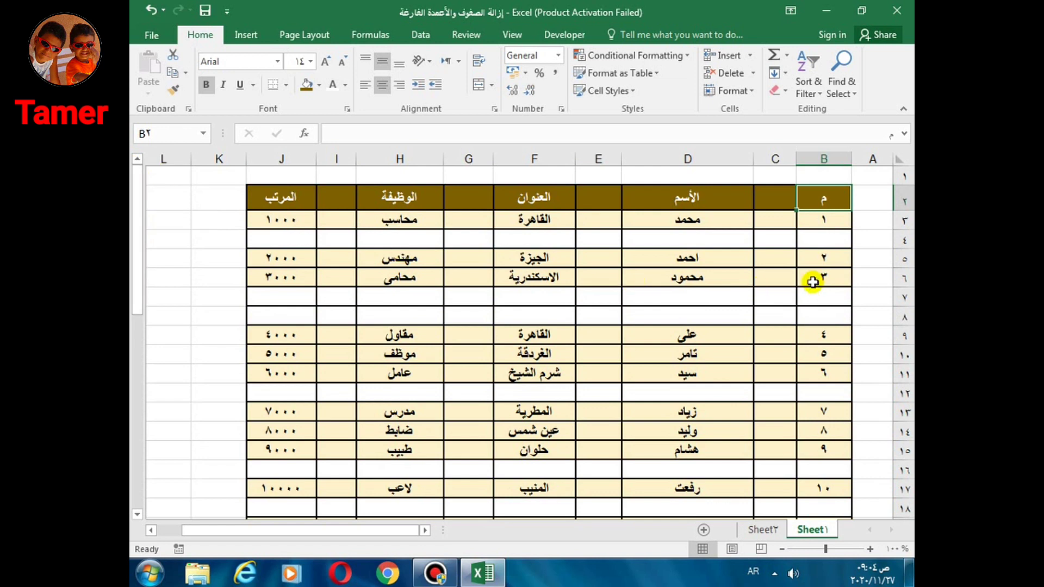
Step: Examine the blank rows and blank columns scattered through the employee table on the first sheet
{"action": "left_click", "coordinate": [902, 240]}
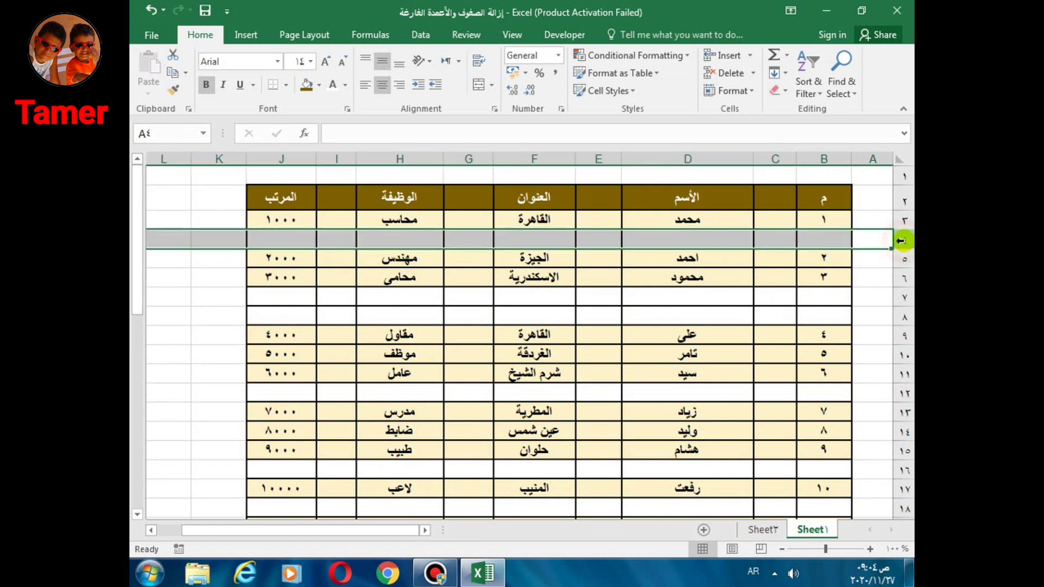
{"action": "left_click", "coordinate": [904, 297]}
{"action": "left_click", "coordinate": [905, 316]}
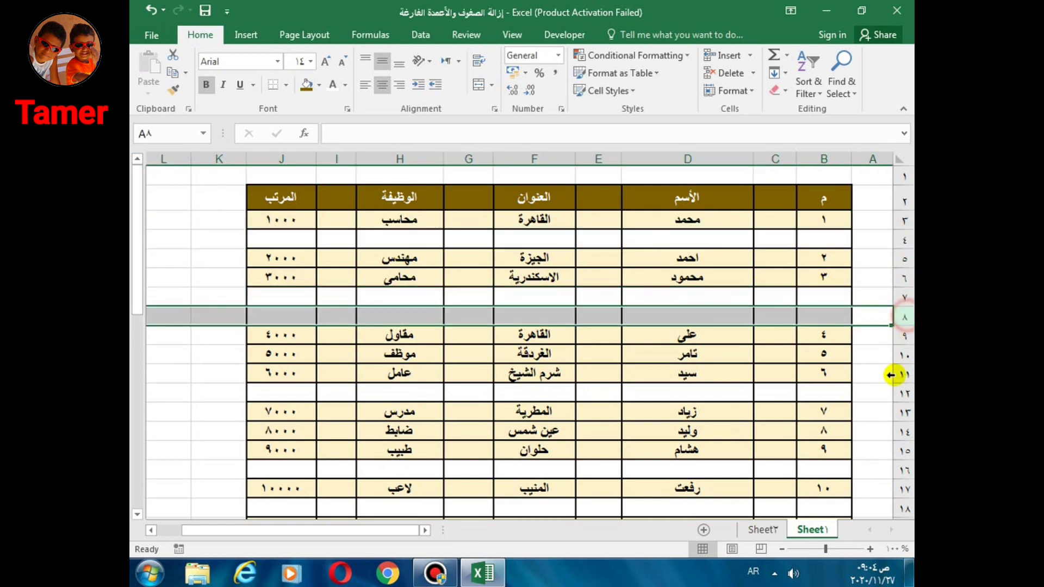
{"action": "left_click", "coordinate": [904, 393]}
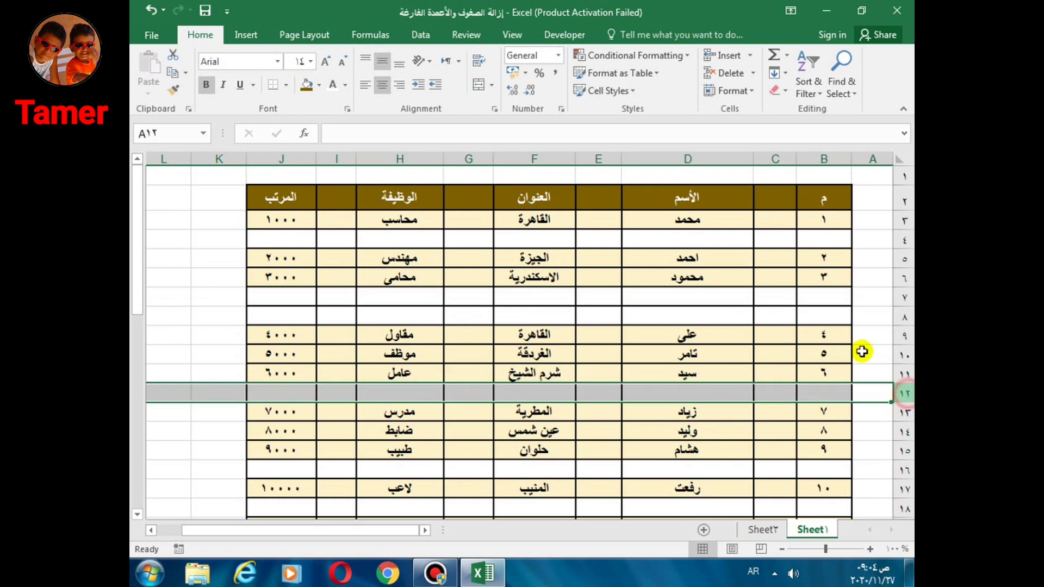
{"action": "left_click", "coordinate": [773, 159]}
{"action": "left_click", "coordinate": [603, 158]}
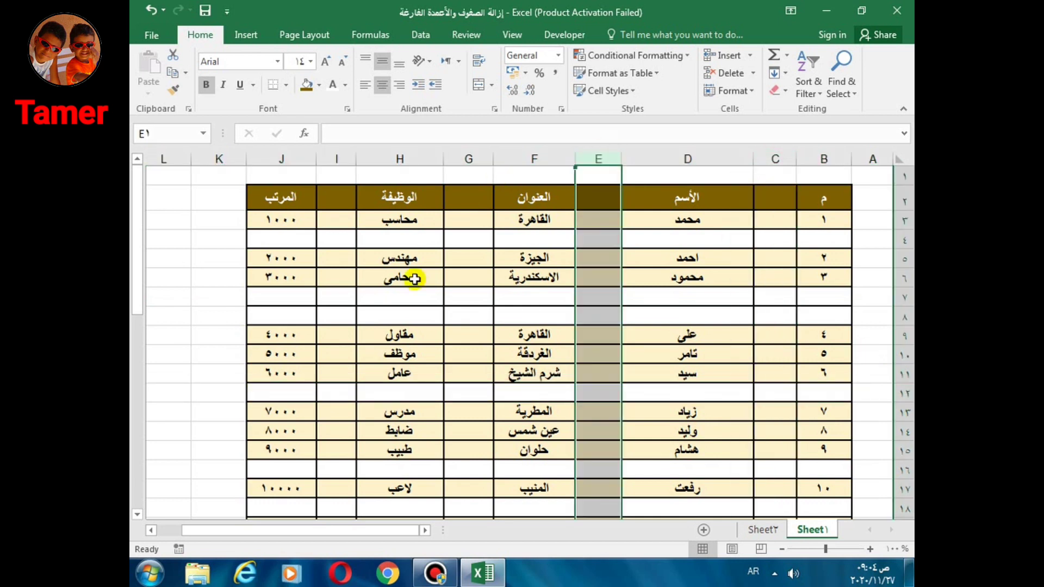
{"action": "left_click", "coordinate": [773, 305]}
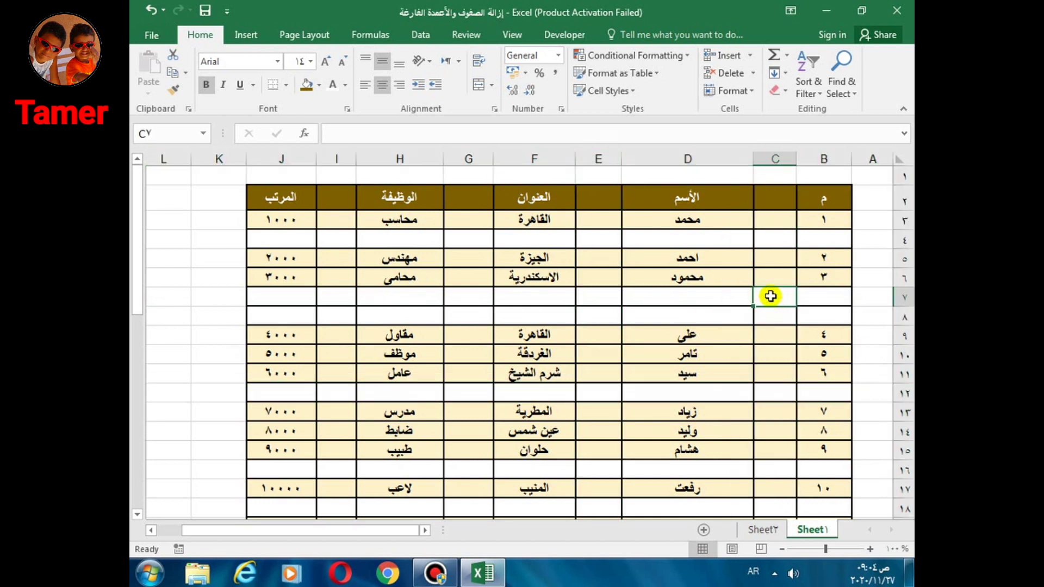
{"action": "right_click", "coordinate": [903, 240]}
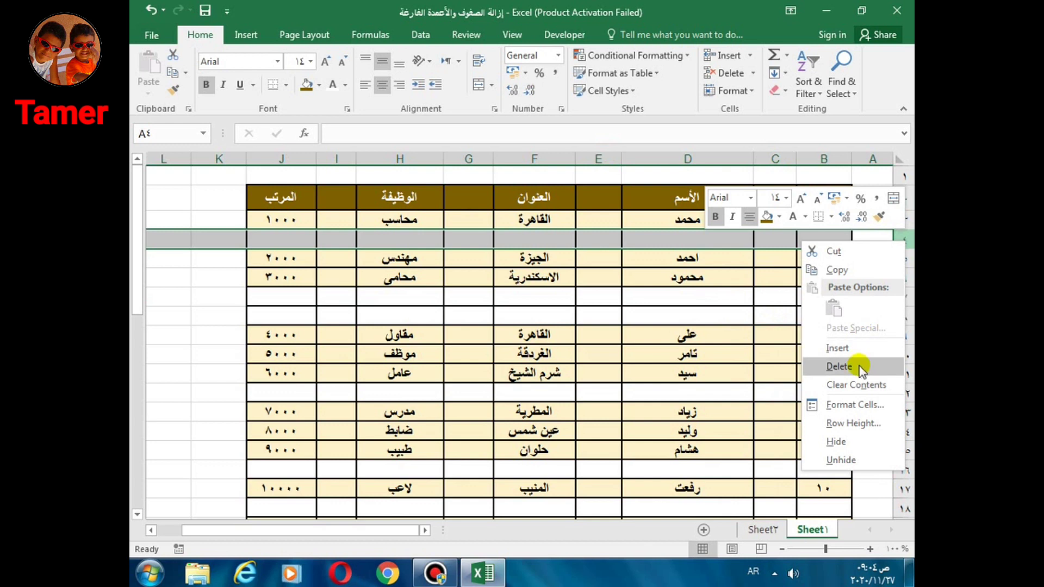
{"action": "left_click", "coordinate": [742, 291]}
{"action": "left_click", "coordinate": [903, 315]}
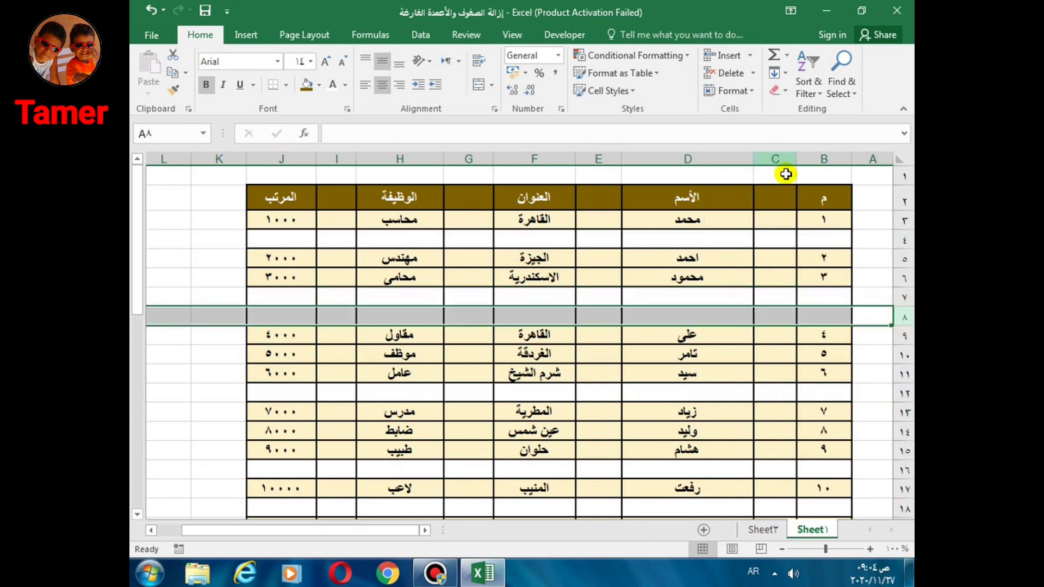
{"action": "left_click", "coordinate": [871, 178]}
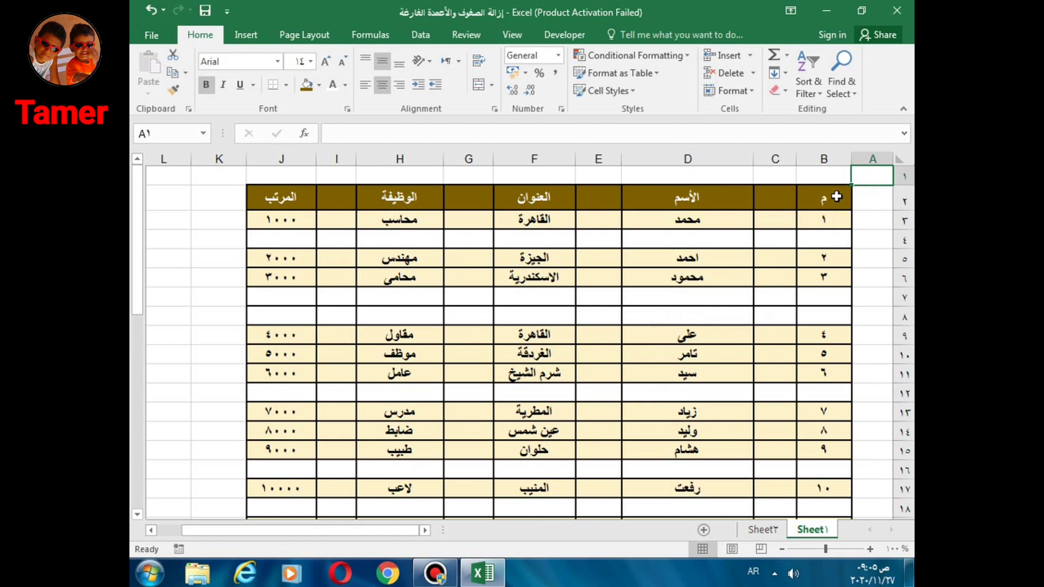
Step: Select the constants in the table B2:J32 with Go To Special and hide the rows containing them
{"action": "left_click_drag", "start_coordinate": [836, 197], "coordinate": [294, 387]}
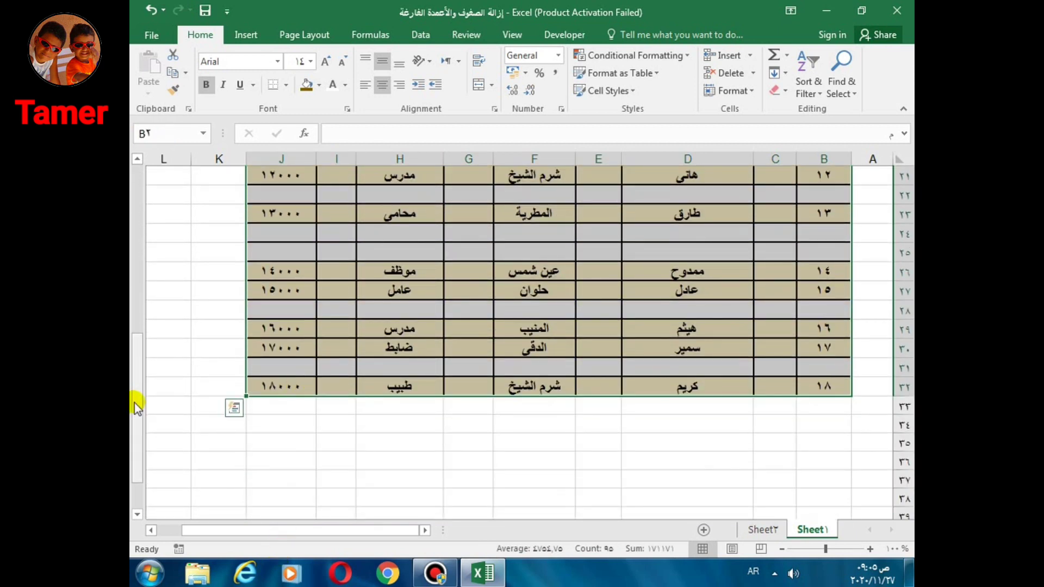
{"action": "left_click_drag", "start_coordinate": [135, 402], "coordinate": [134, 183]}
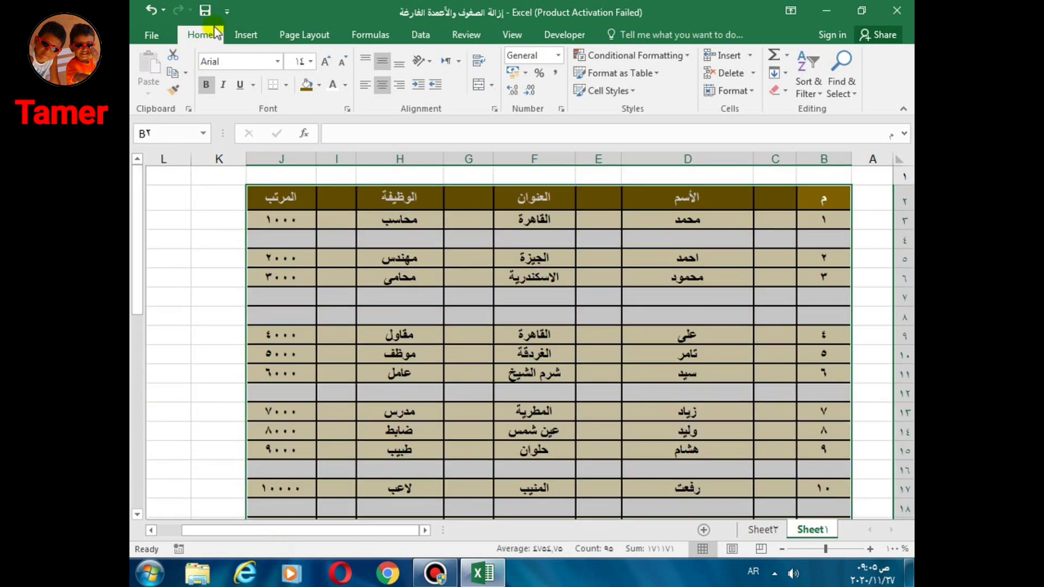
{"action": "left_click", "coordinate": [857, 97]}
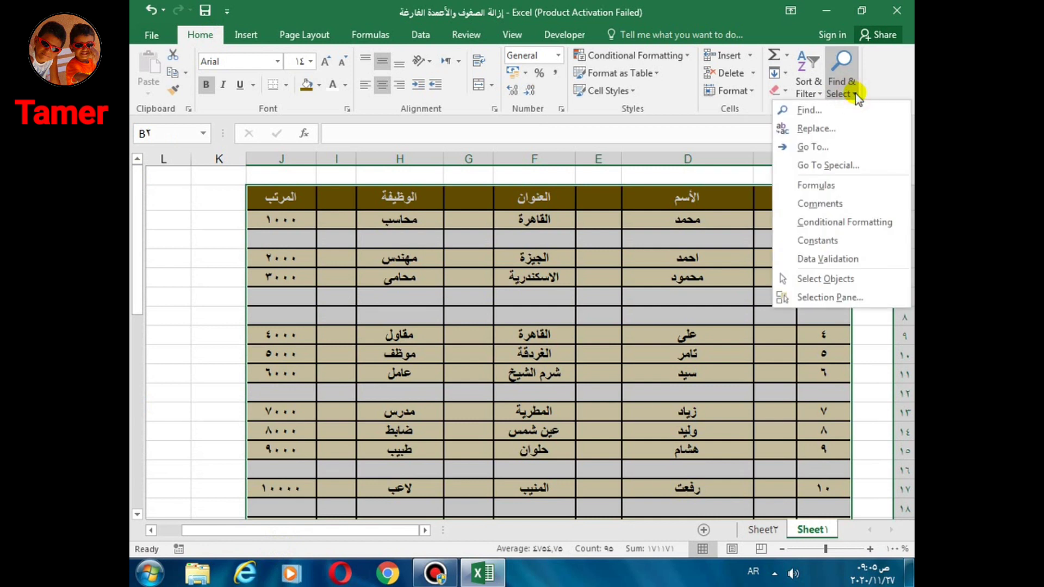
{"action": "left_click", "coordinate": [861, 169]}
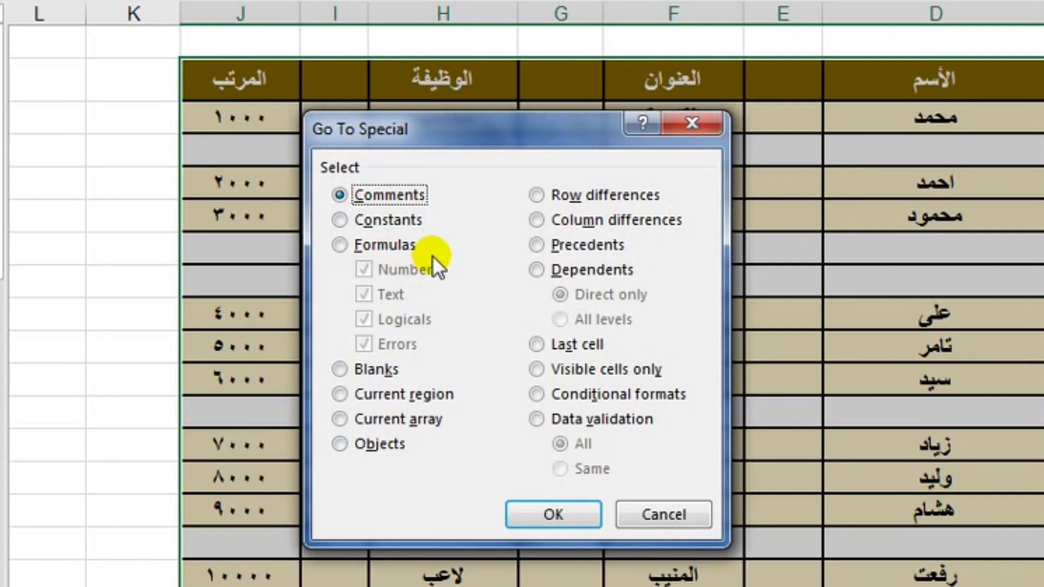
{"action": "left_click", "coordinate": [373, 219]}
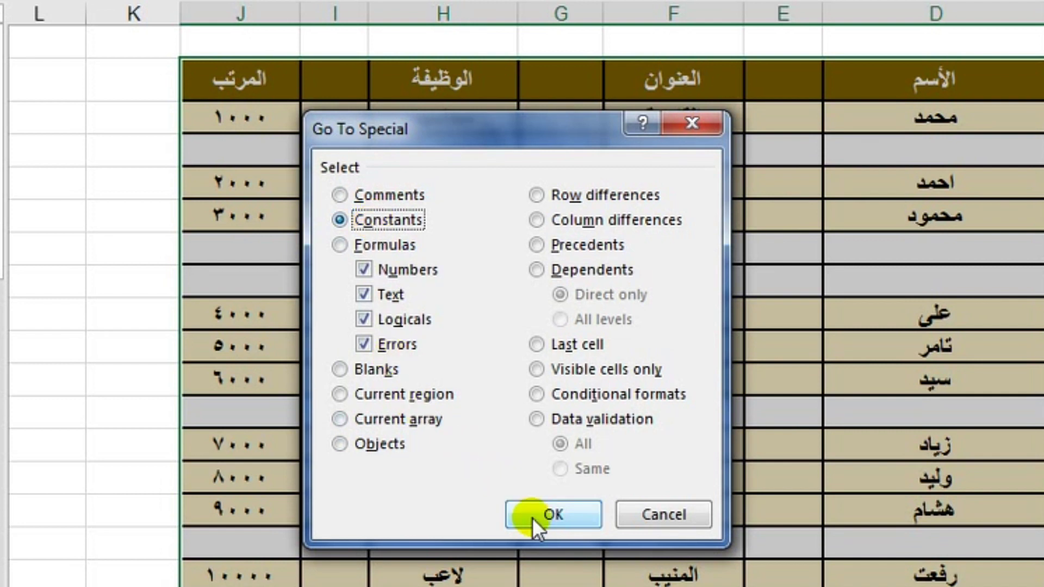
{"action": "left_click", "coordinate": [548, 515]}
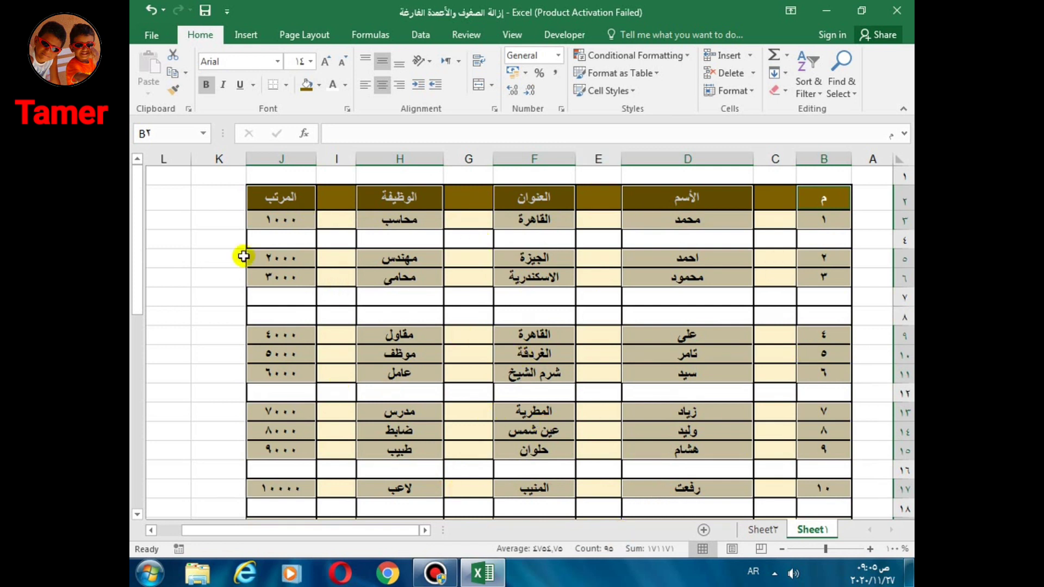
{"action": "left_click_drag", "start_coordinate": [132, 257], "coordinate": [134, 180]}
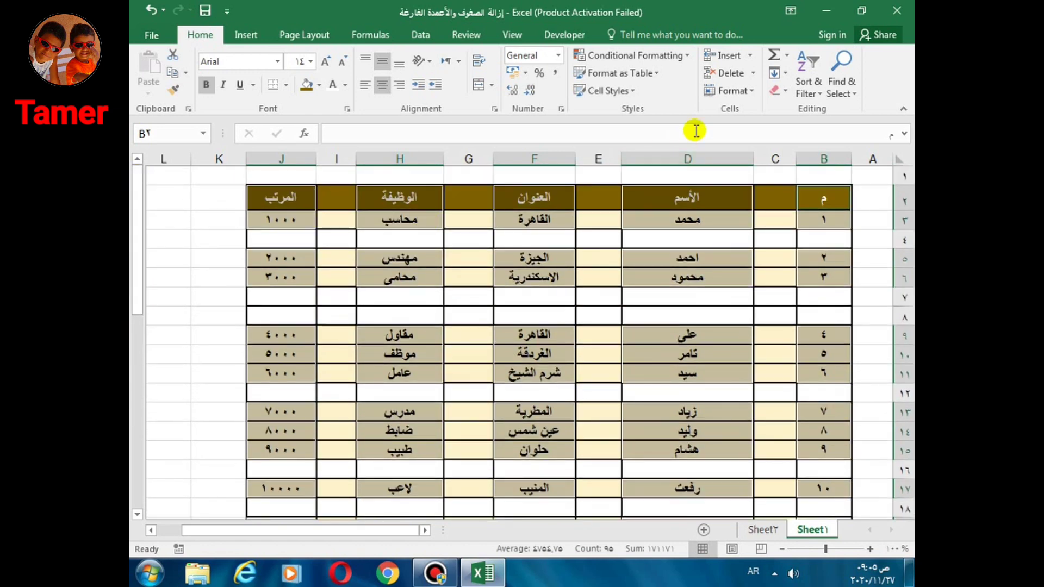
{"action": "left_click", "coordinate": [752, 93]}
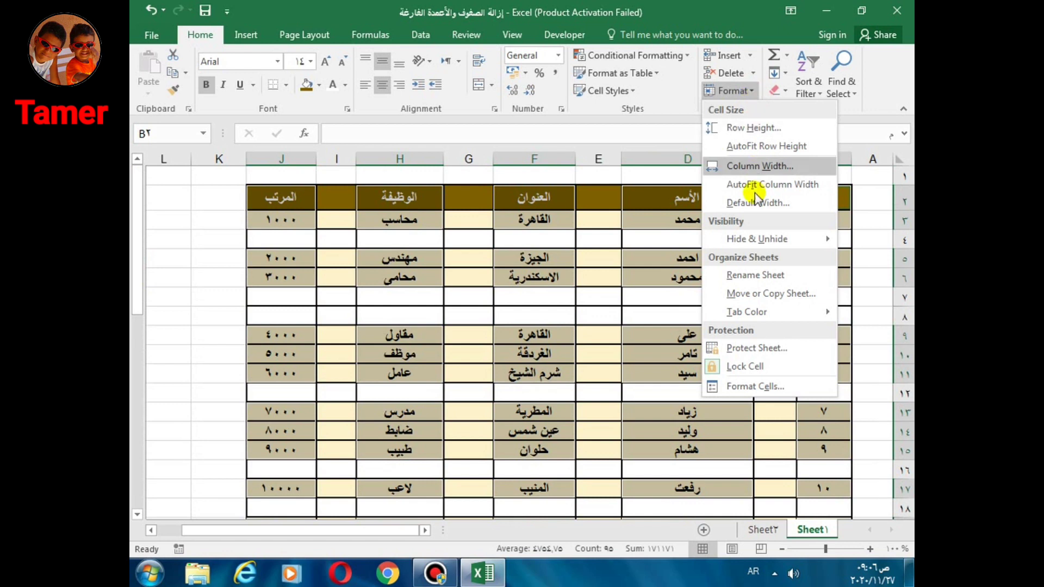
{"action": "mouse_move", "coordinate": [758, 238]}
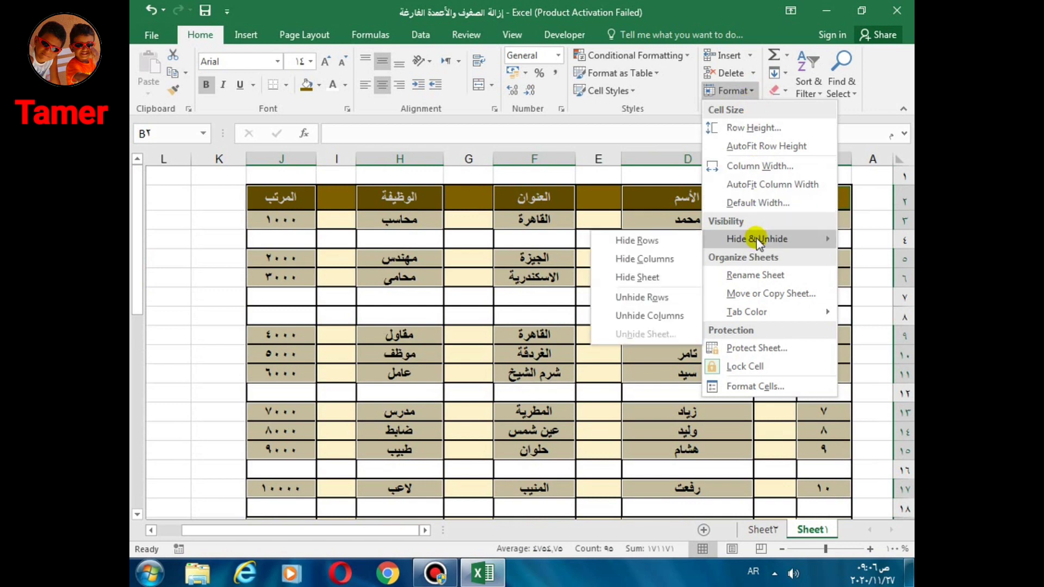
{"action": "left_click", "coordinate": [637, 240]}
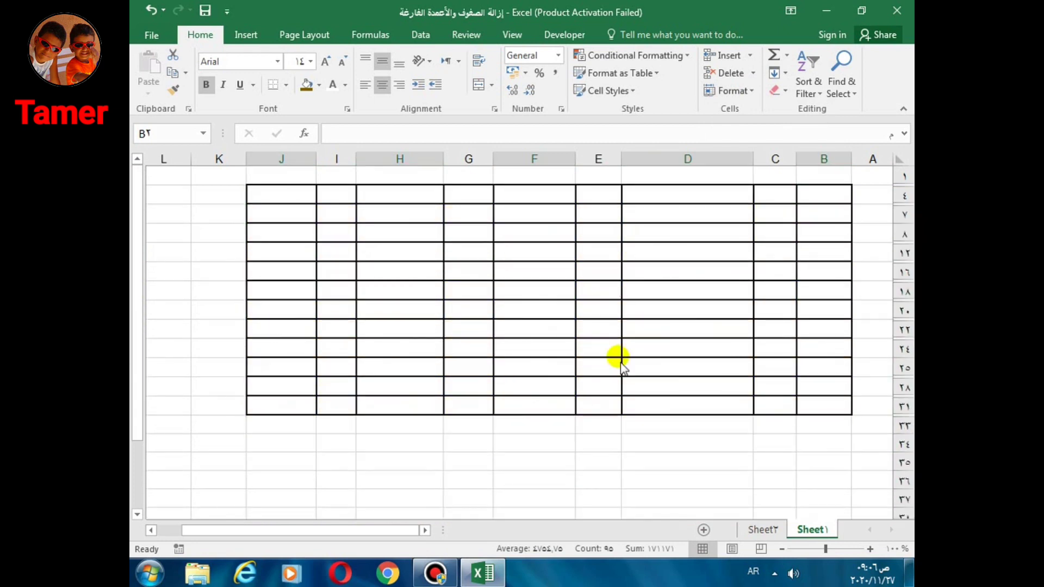
{"action": "left_click", "coordinate": [554, 472]}
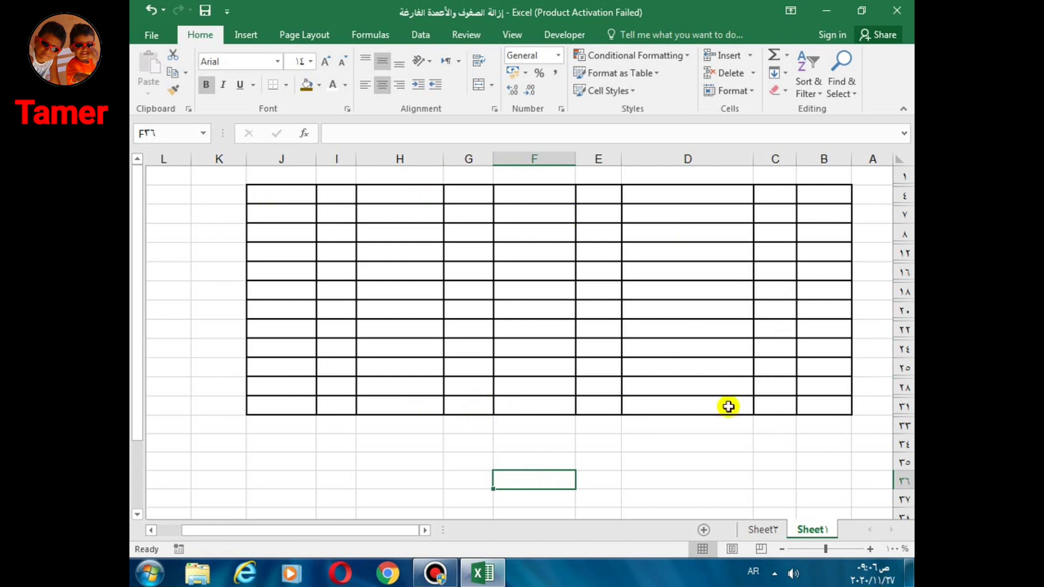
Step: Delete the blank rows between 4 and 31, limiting the selection to visible cells only with Go To Special
{"action": "left_click_drag", "start_coordinate": [903, 408], "coordinate": [900, 196]}
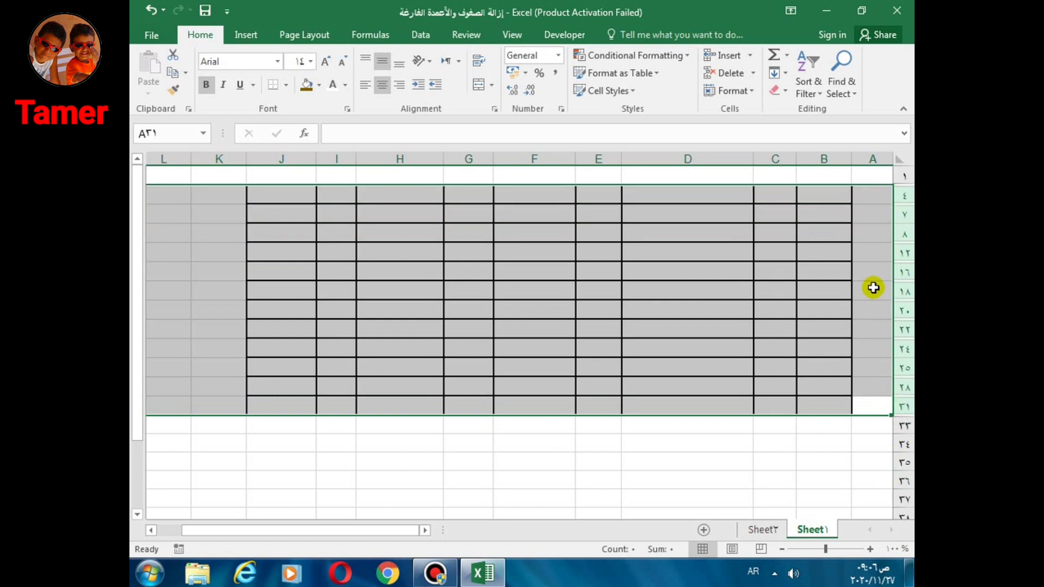
{"action": "right_click", "coordinate": [873, 288]}
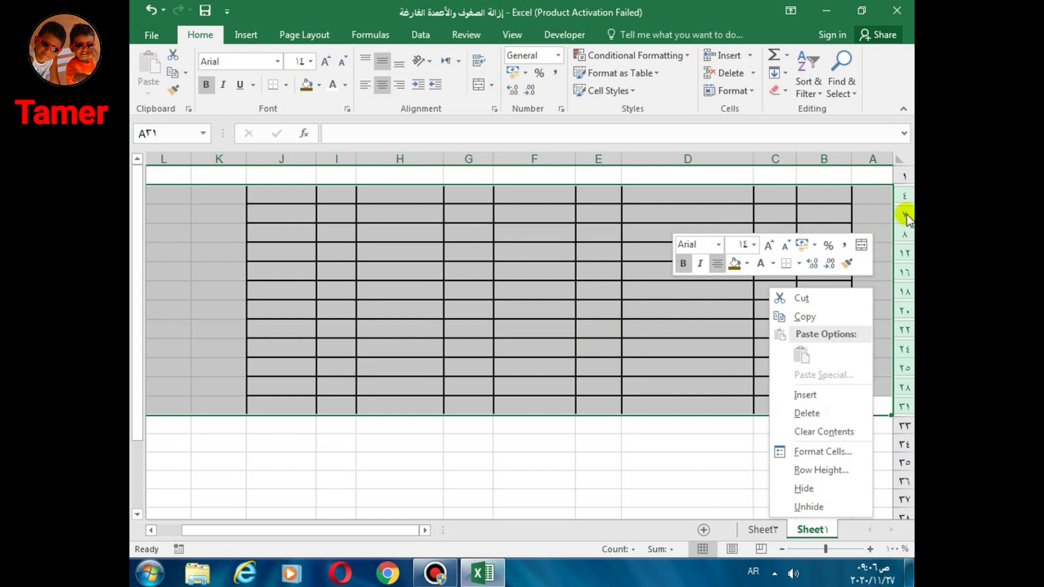
{"action": "key", "text": "Escape"}
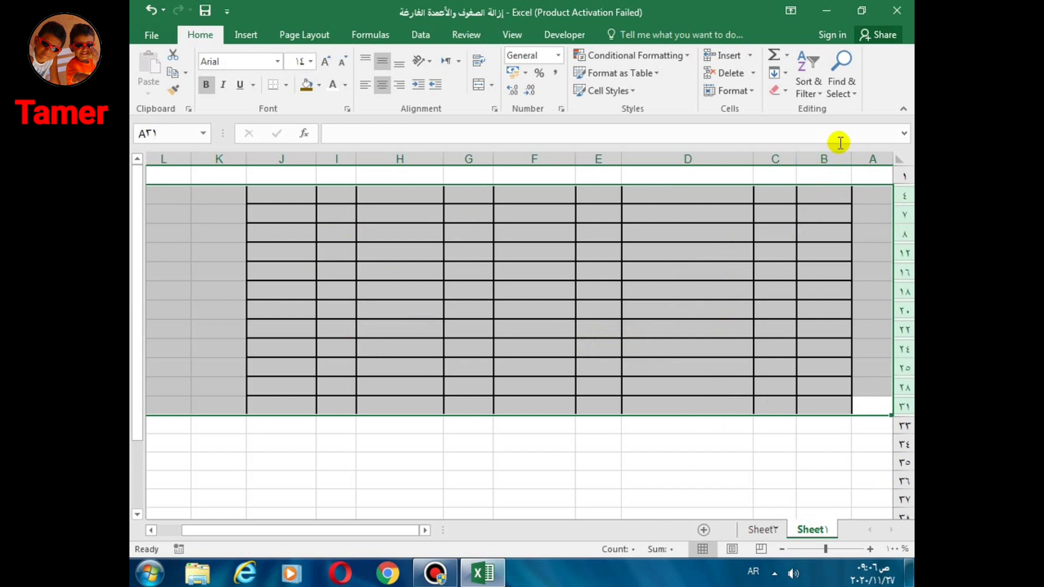
{"action": "left_click", "coordinate": [856, 96]}
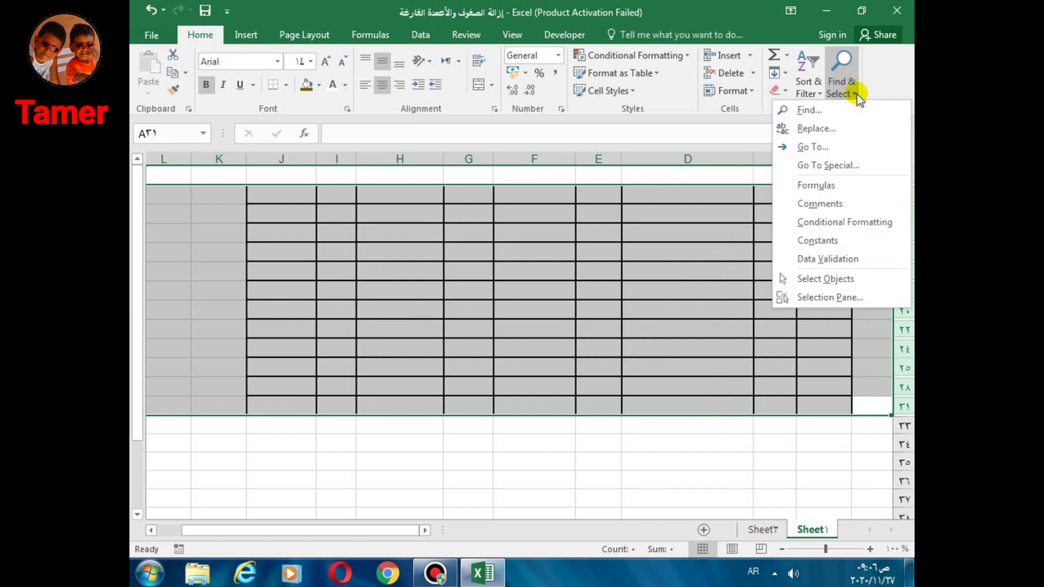
{"action": "left_click", "coordinate": [832, 165]}
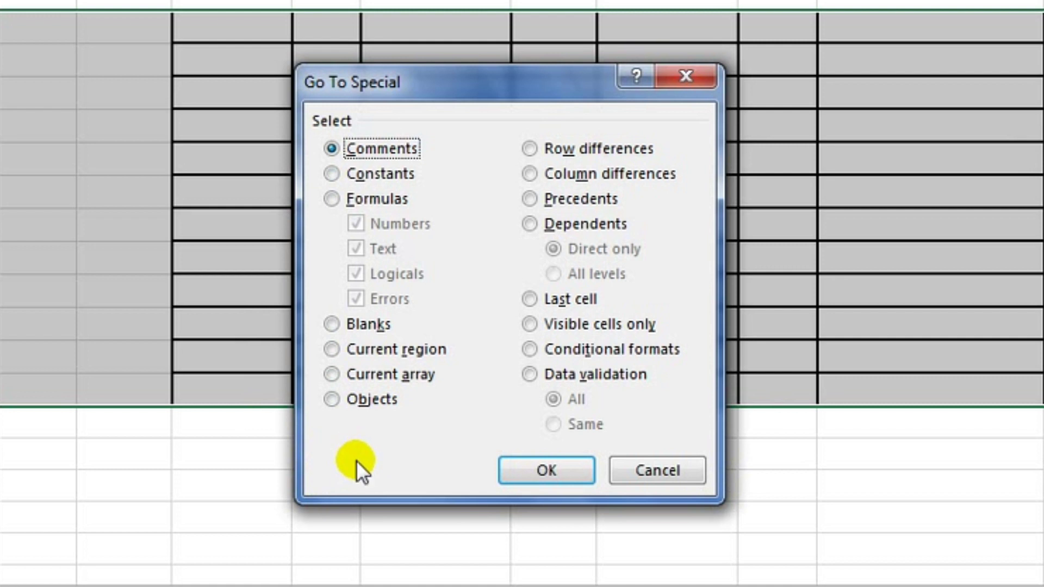
{"action": "left_click", "coordinate": [589, 328]}
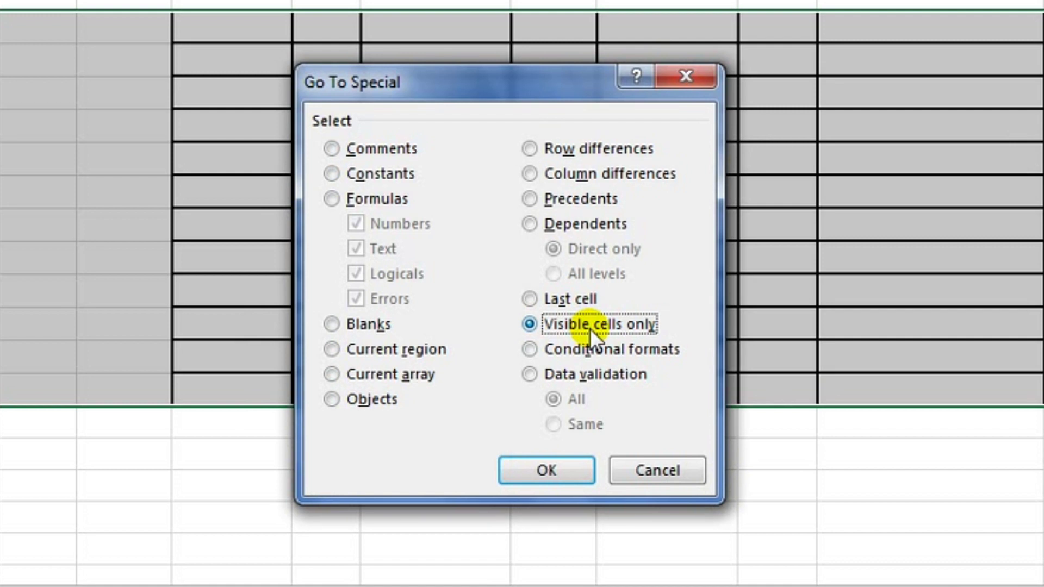
{"action": "left_click", "coordinate": [563, 474]}
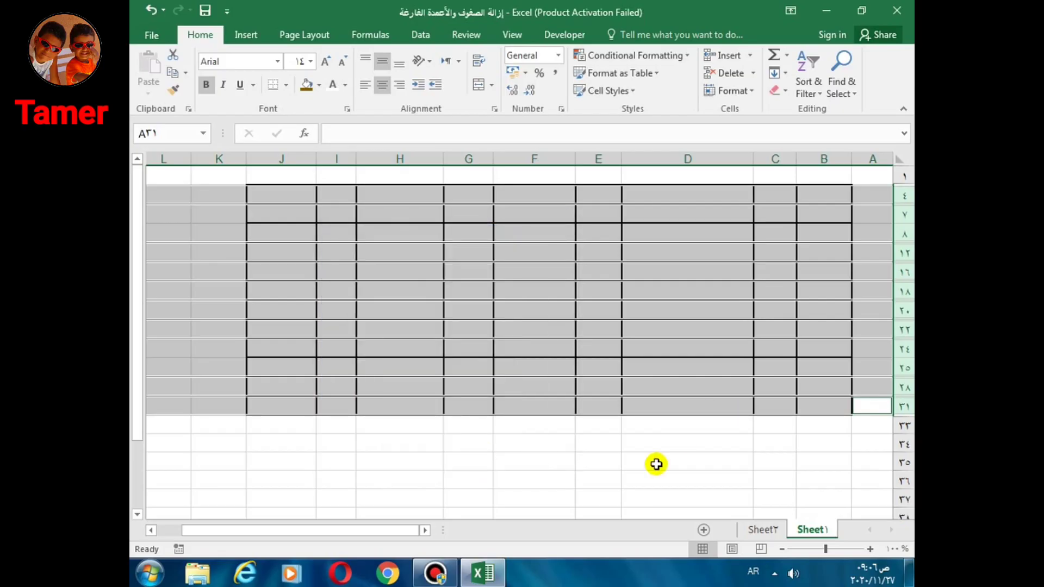
{"action": "left_click", "coordinate": [722, 74]}
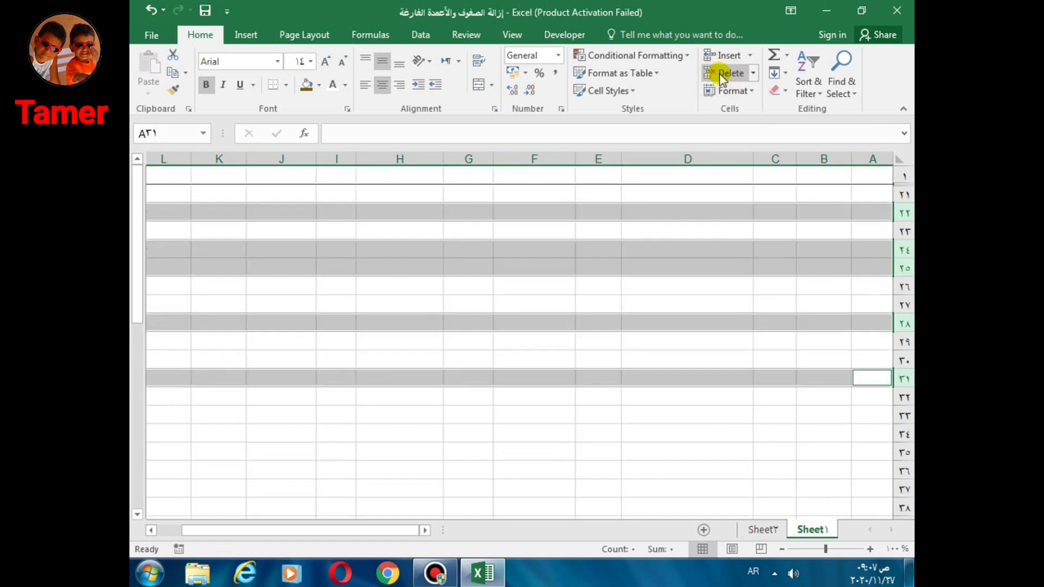
{"action": "left_click", "coordinate": [653, 449]}
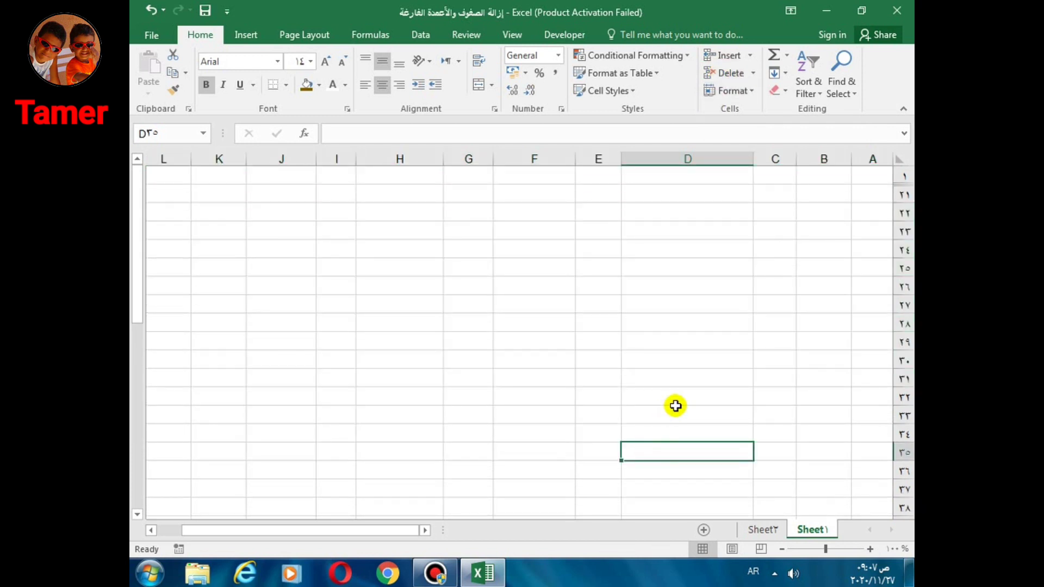
Step: Unhide the hidden data rows between rows 1 and 22
{"action": "left_click_drag", "start_coordinate": [905, 213], "coordinate": [905, 175]}
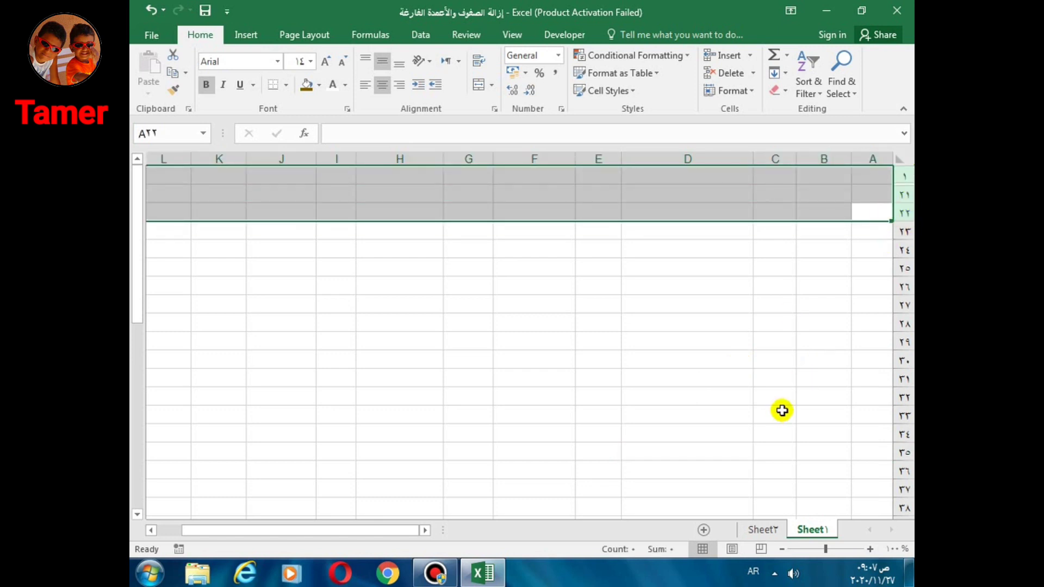
{"action": "right_click", "coordinate": [904, 214]}
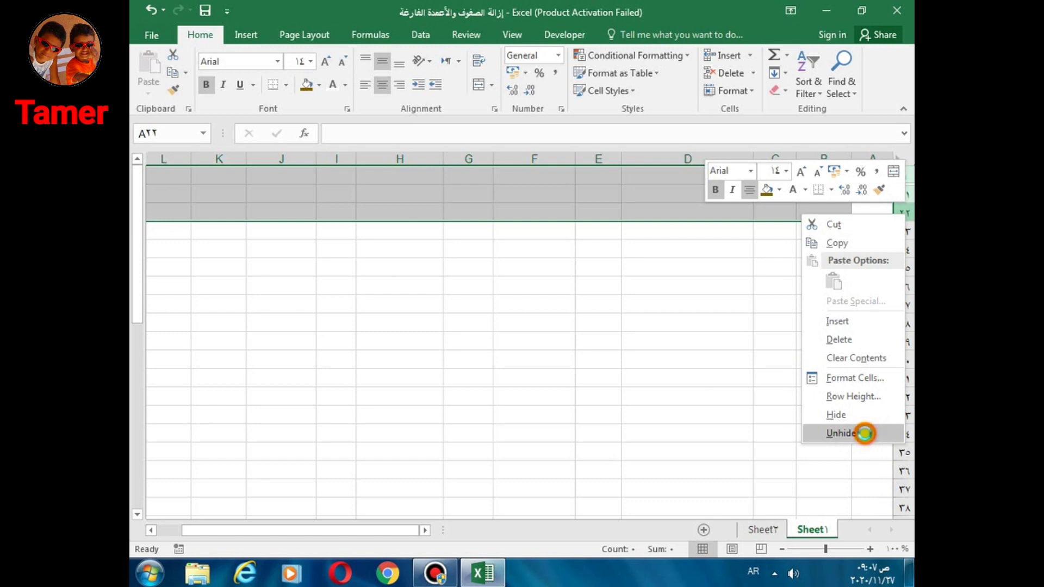
{"action": "left_click", "coordinate": [866, 434]}
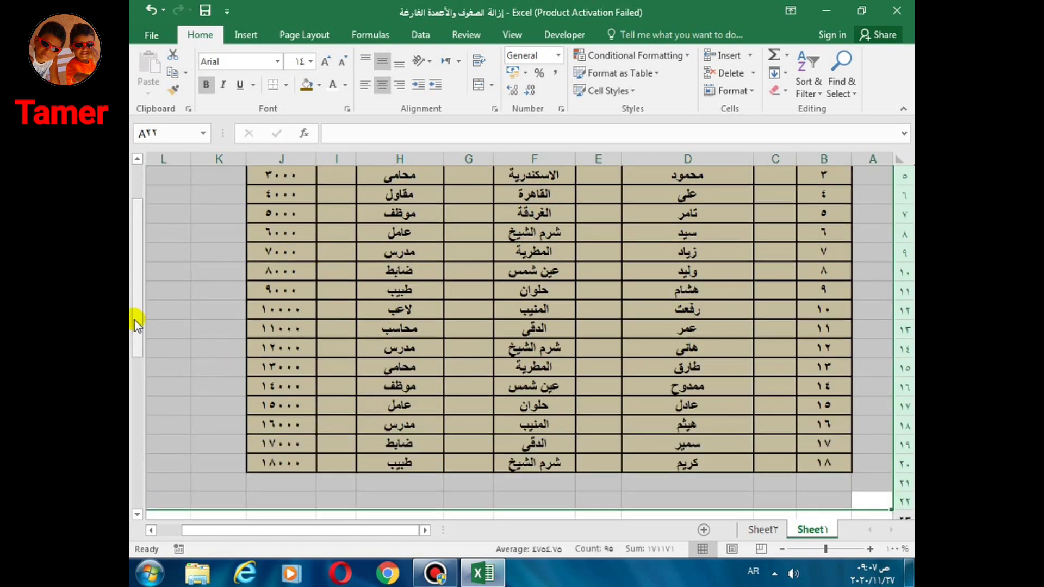
{"action": "left_click_drag", "start_coordinate": [135, 319], "coordinate": [142, 218]}
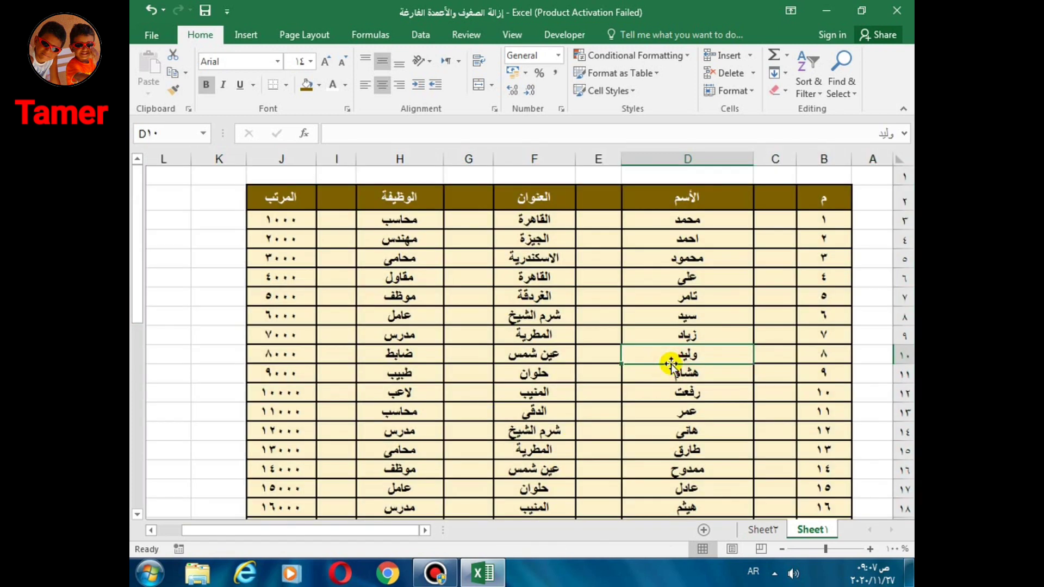
{"action": "left_click", "coordinate": [674, 359]}
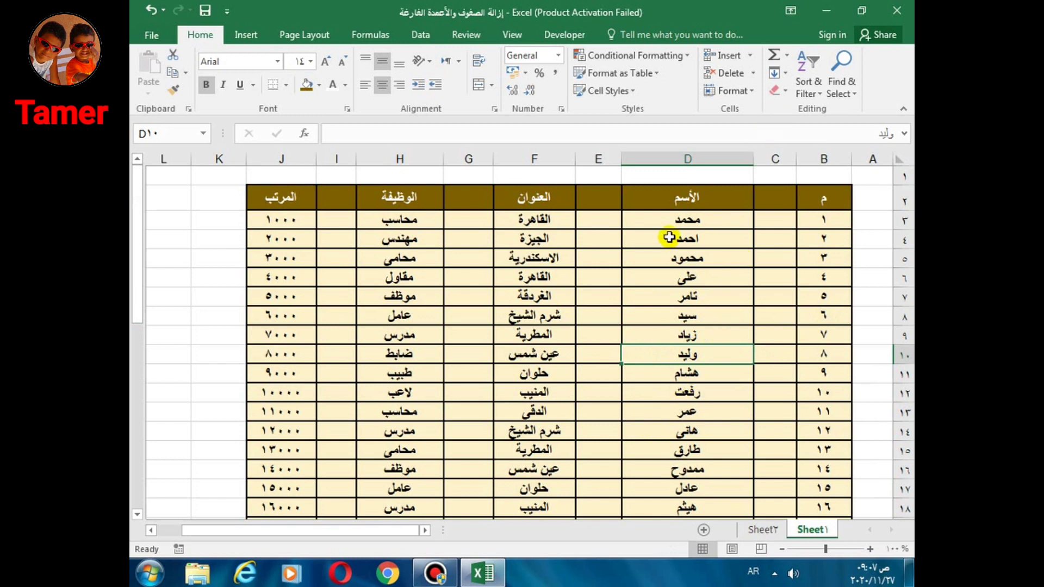
Step: Select the blank cells in the table B2:J20 with Go To Special and delete them to remove the blank columns
{"action": "right_click", "coordinate": [772, 160]}
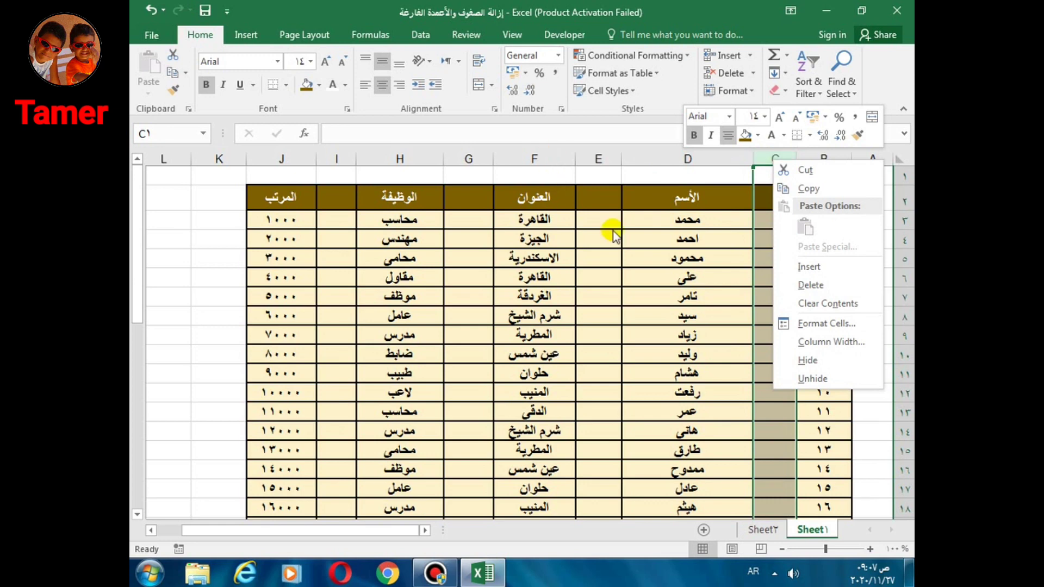
{"action": "key", "text": "Escape"}
{"action": "left_click_drag", "start_coordinate": [821, 200], "coordinate": [305, 483]}
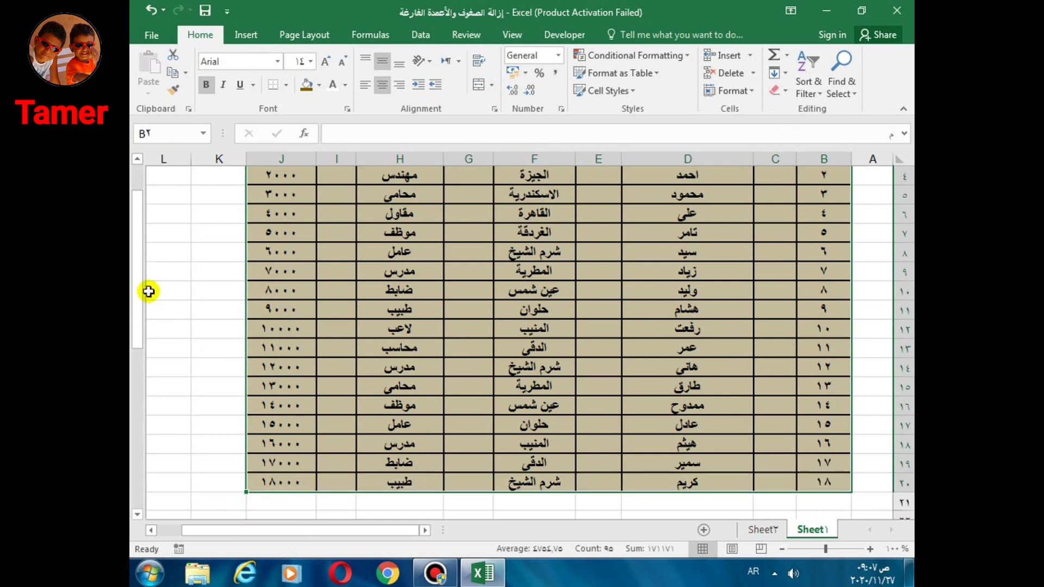
{"action": "left_click_drag", "start_coordinate": [140, 279], "coordinate": [137, 170]}
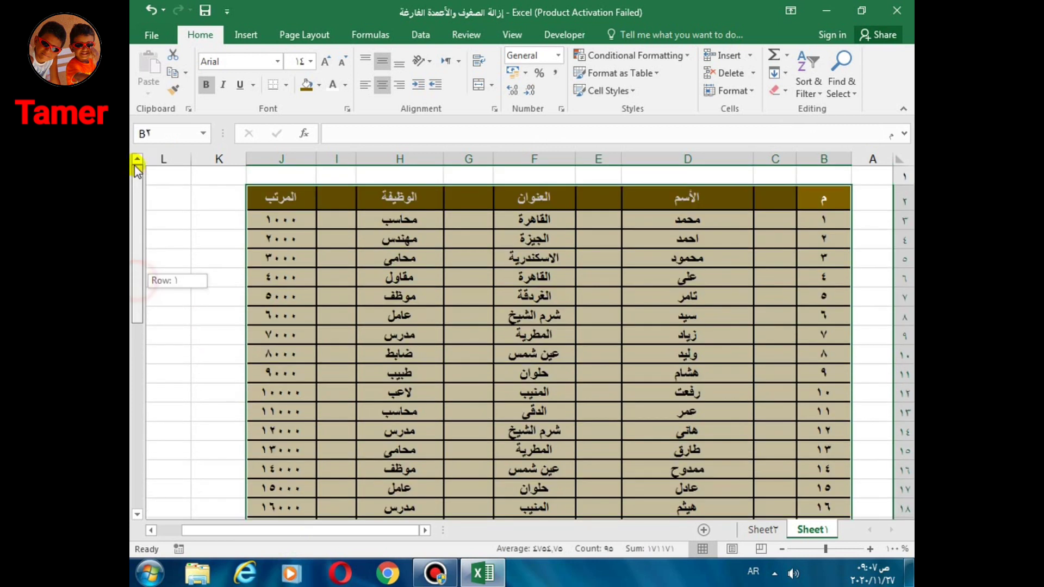
{"action": "left_click", "coordinate": [853, 96]}
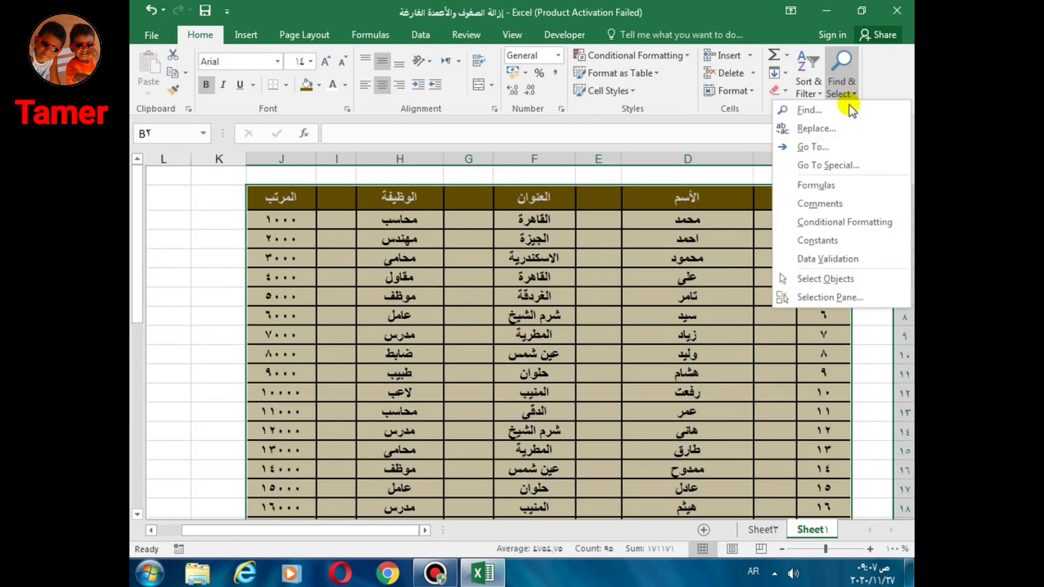
{"action": "left_click", "coordinate": [863, 170]}
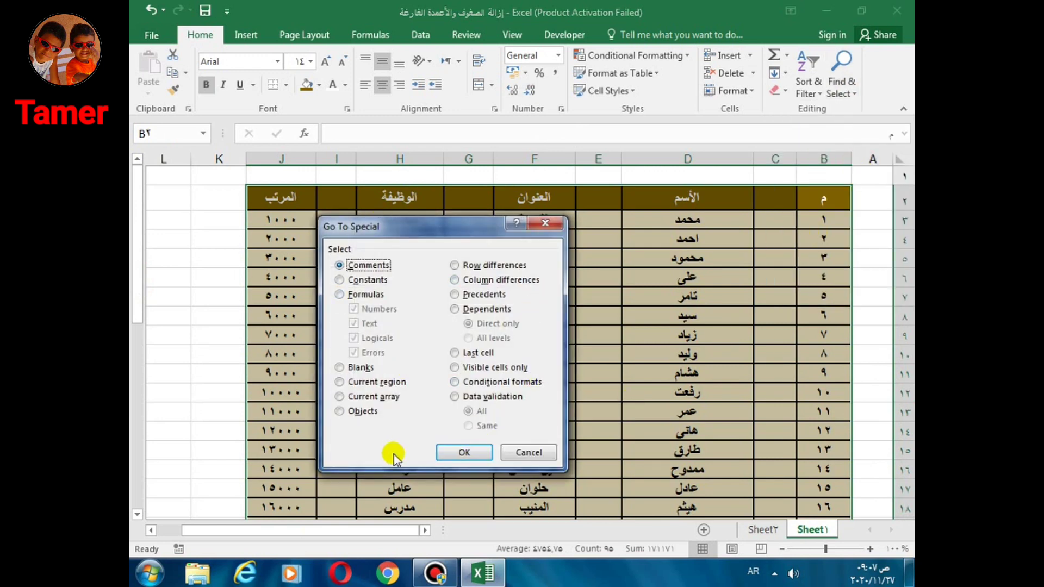
{"action": "left_click", "coordinate": [351, 370]}
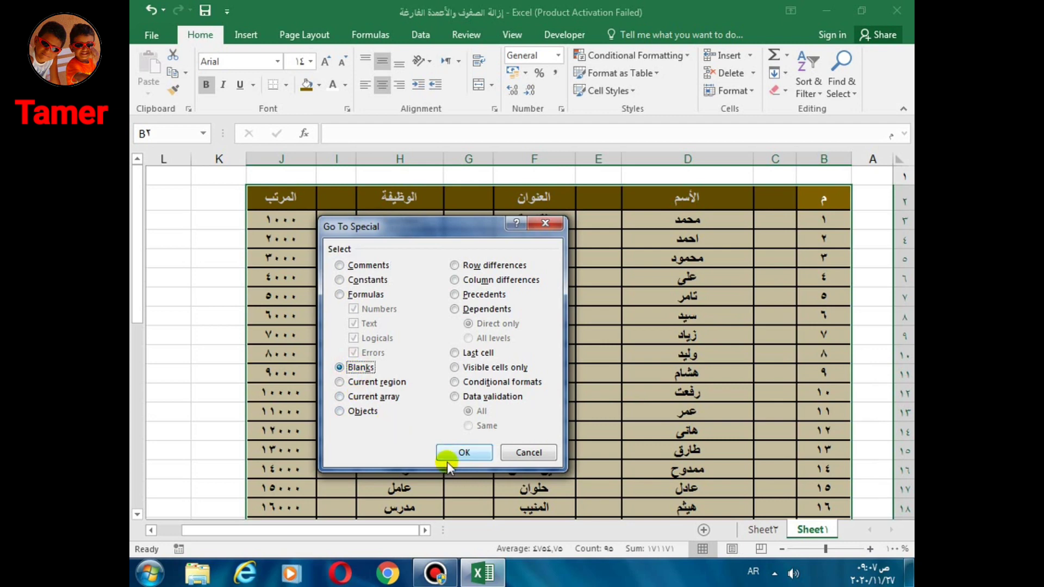
{"action": "left_click", "coordinate": [464, 453]}
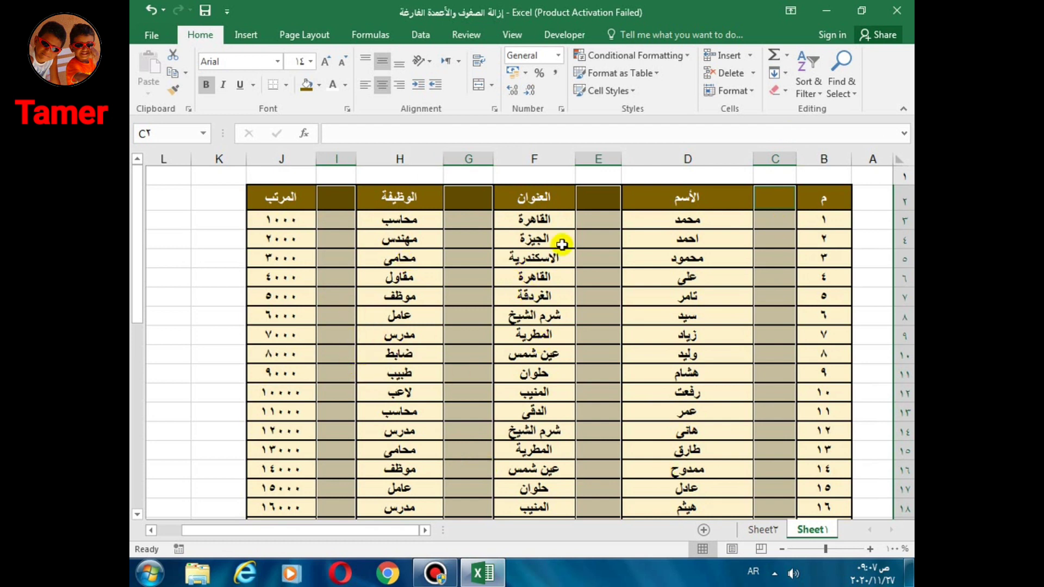
{"action": "left_click", "coordinate": [729, 77]}
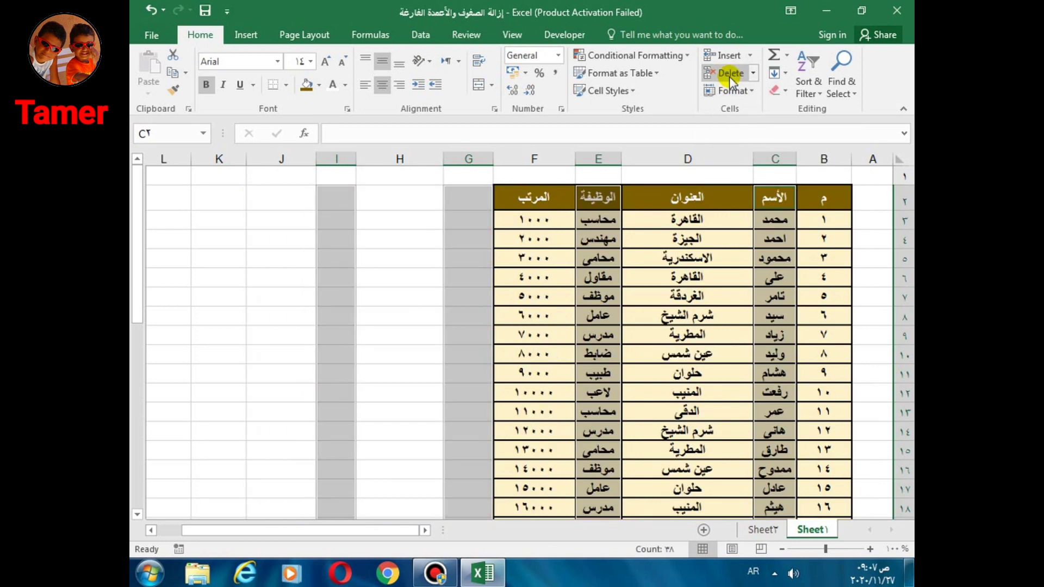
{"action": "left_click", "coordinate": [362, 370]}
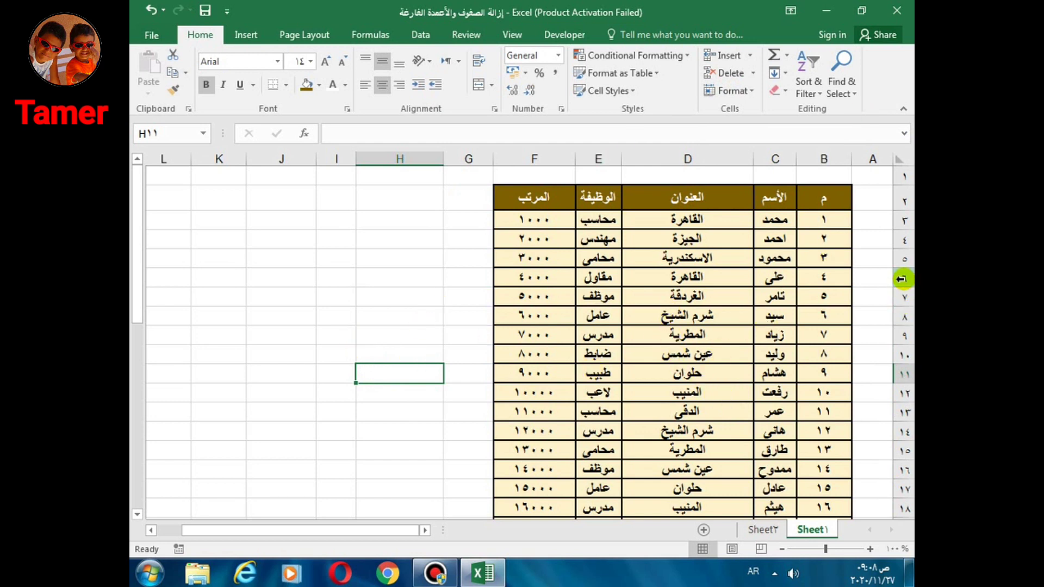
Step: Narrow the empty column H beside the table
{"action": "left_click_drag", "start_coordinate": [136, 216], "coordinate": [134, 164]}
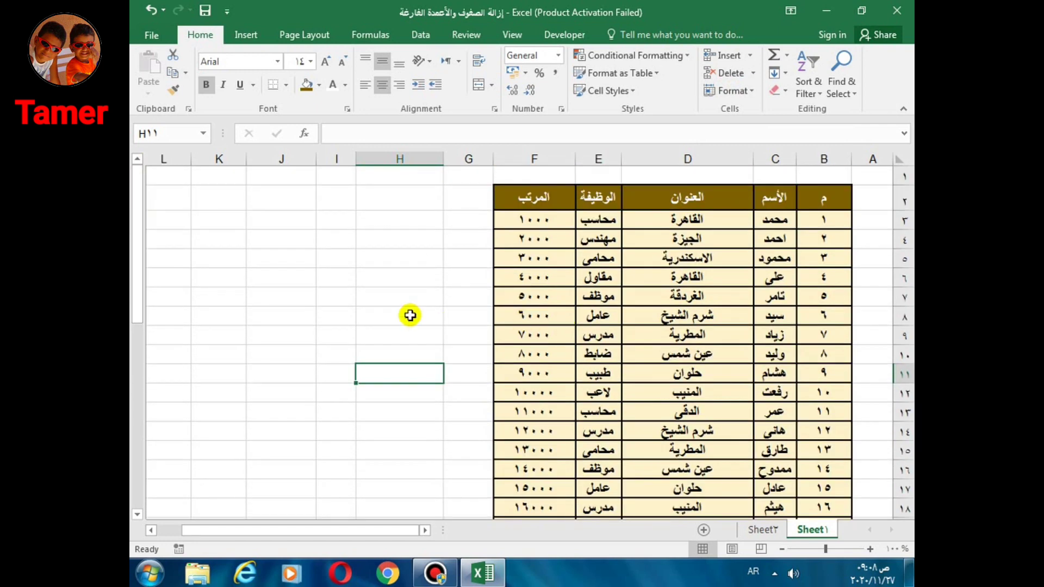
{"action": "left_click", "coordinate": [389, 311]}
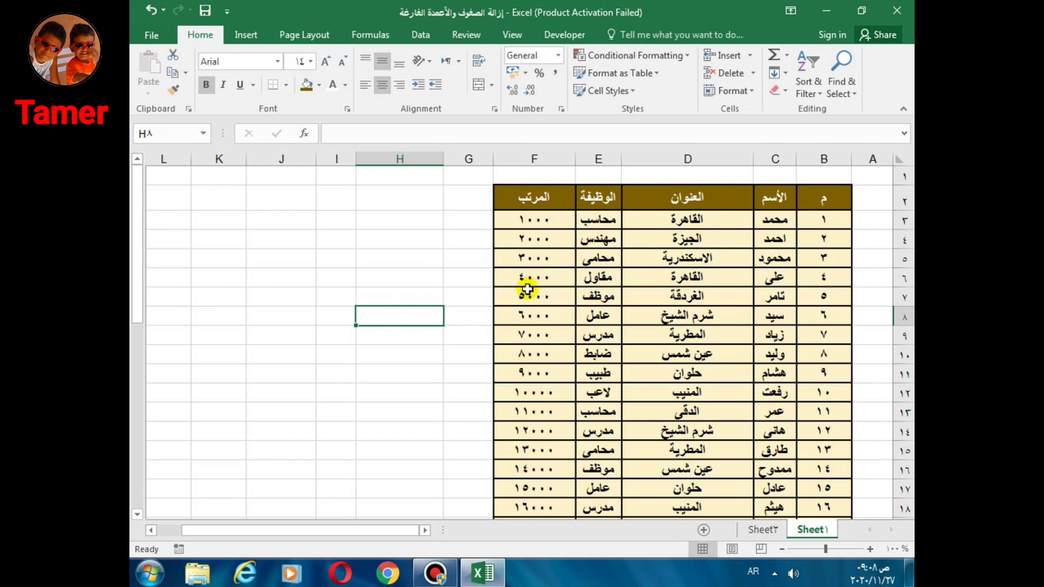
{"action": "left_click_drag", "start_coordinate": [364, 159], "coordinate": [397, 159]}
{"action": "left_click", "coordinate": [428, 332]}
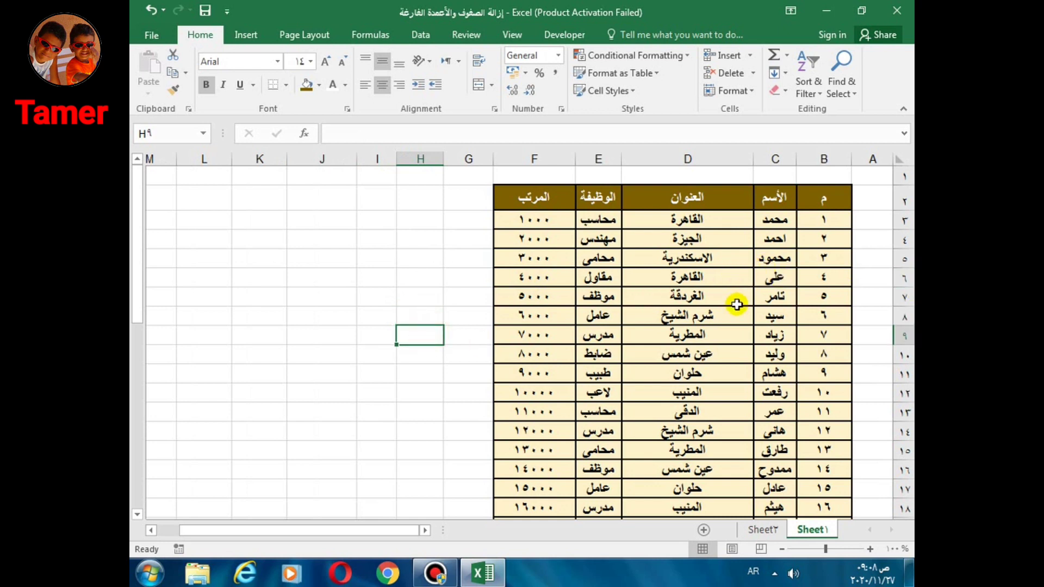
Step: Insert a blank row above row 4 and another above row 6 to separate the first three records
{"action": "left_click", "coordinate": [902, 239]}
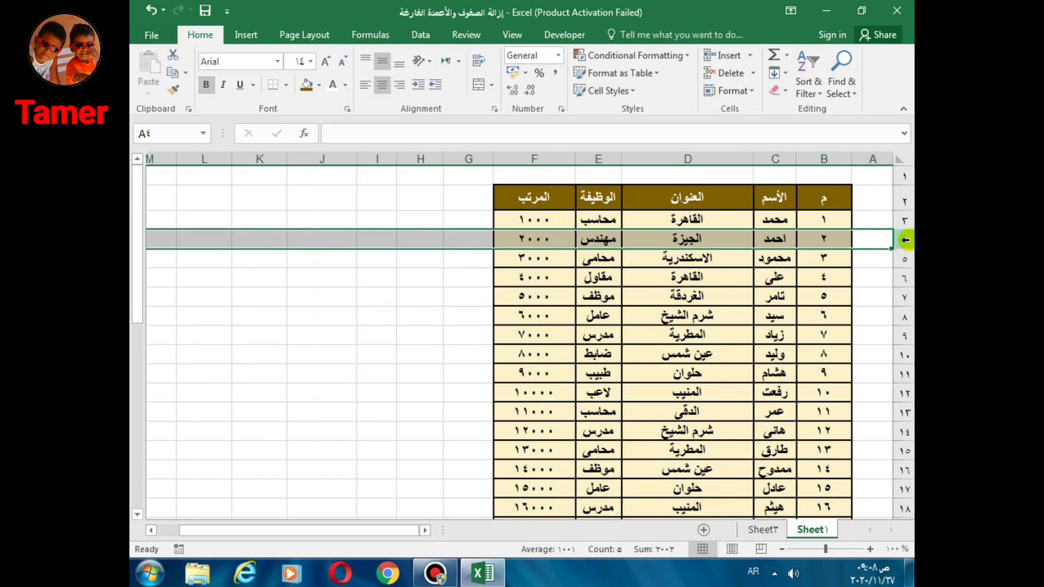
{"action": "right_click", "coordinate": [906, 239]}
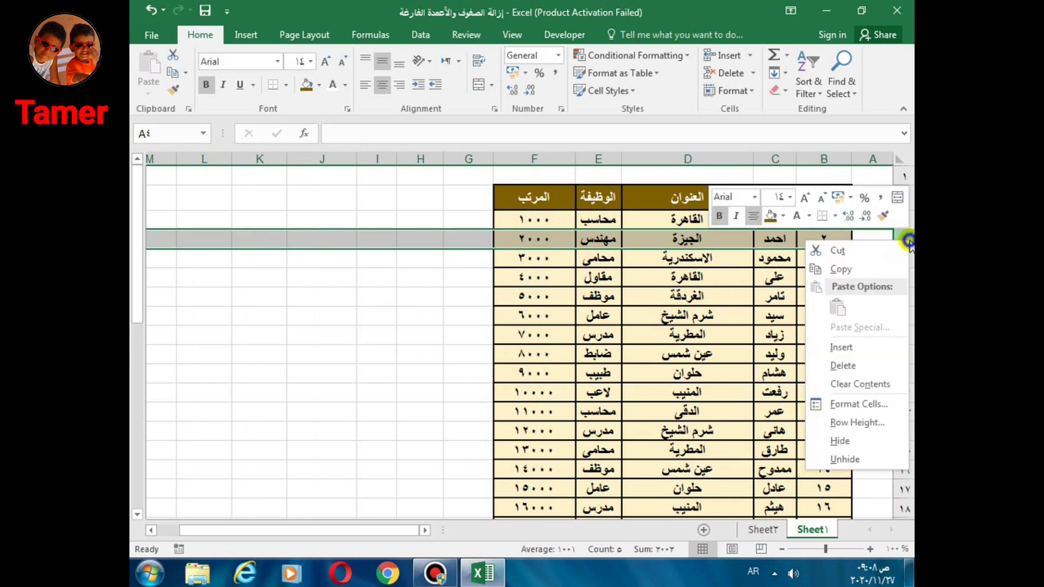
{"action": "left_click", "coordinate": [849, 346]}
{"action": "left_click", "coordinate": [697, 333]}
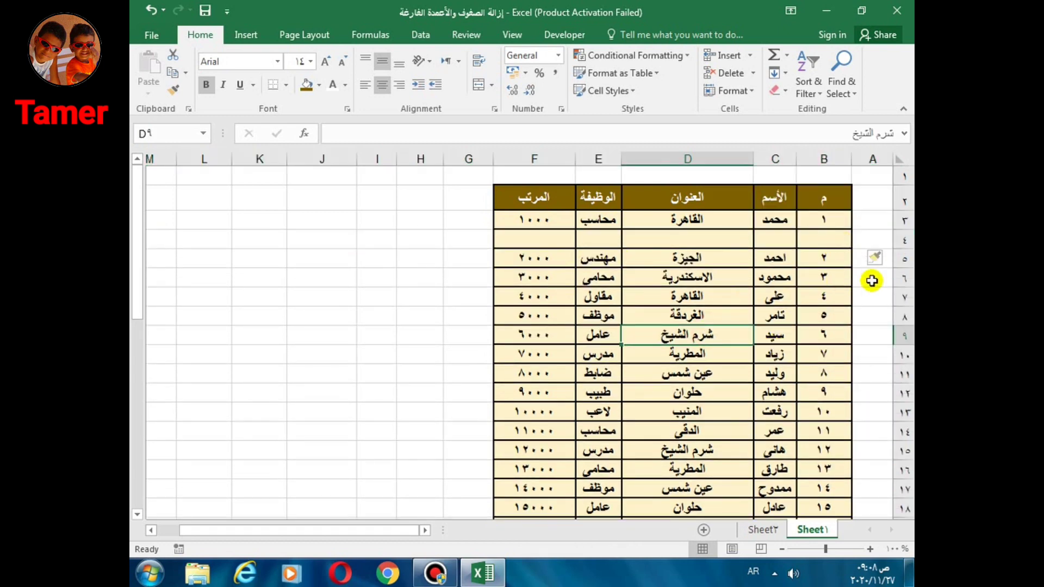
{"action": "right_click", "coordinate": [901, 281]}
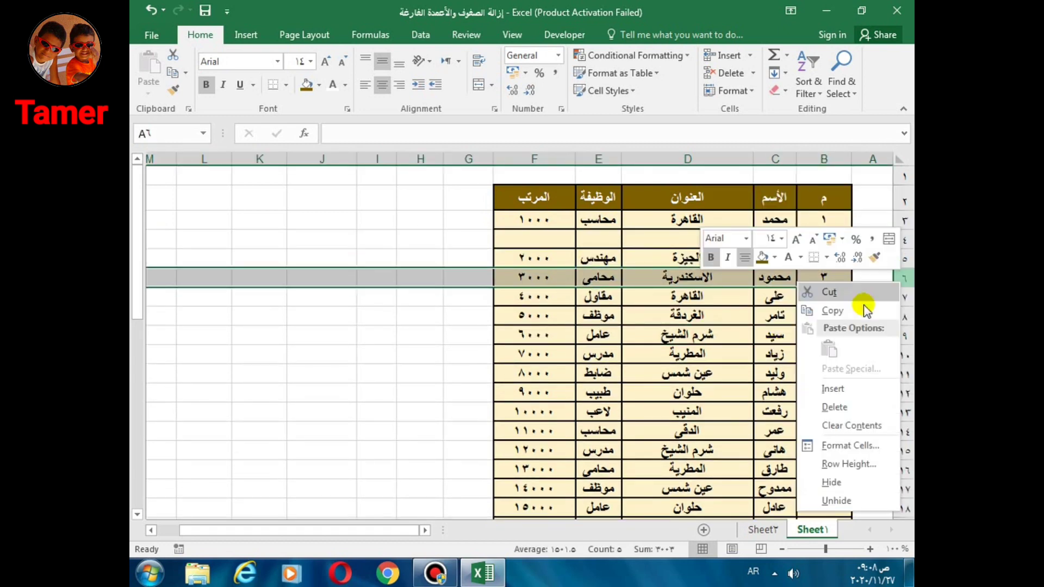
{"action": "left_click", "coordinate": [844, 387]}
{"action": "left_click", "coordinate": [640, 380]}
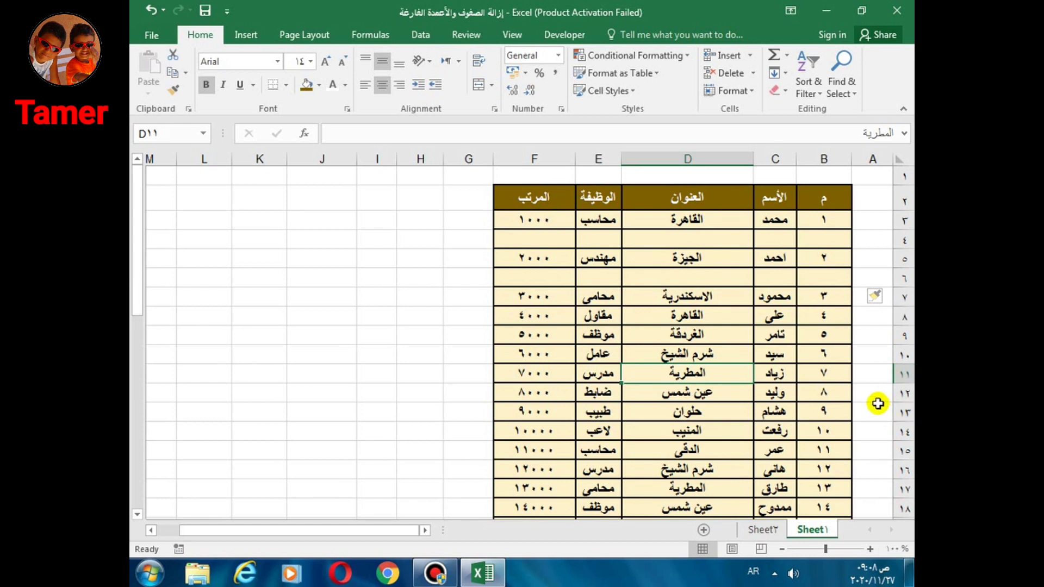
Step: Undo both blank row insertions in the table
{"action": "key", "text": "ctrl+z"}
{"action": "key", "text": "ctrl+z"}
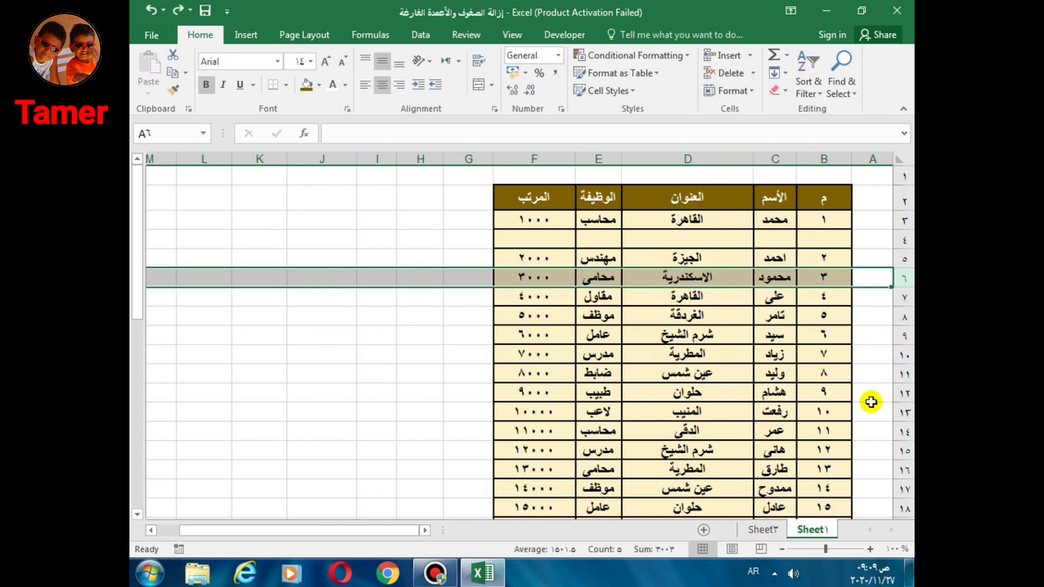
{"action": "left_click", "coordinate": [410, 299]}
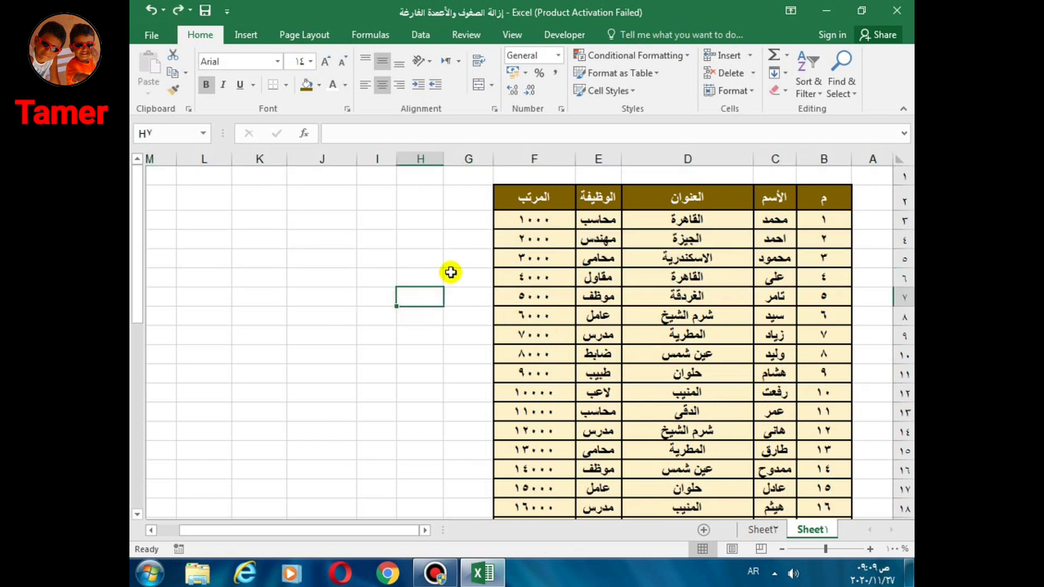
Step: Enter 1 in G3 and 2 in G4, and fill the series down to 18 in G20 beside the last record
{"action": "left_click", "coordinate": [461, 223]}
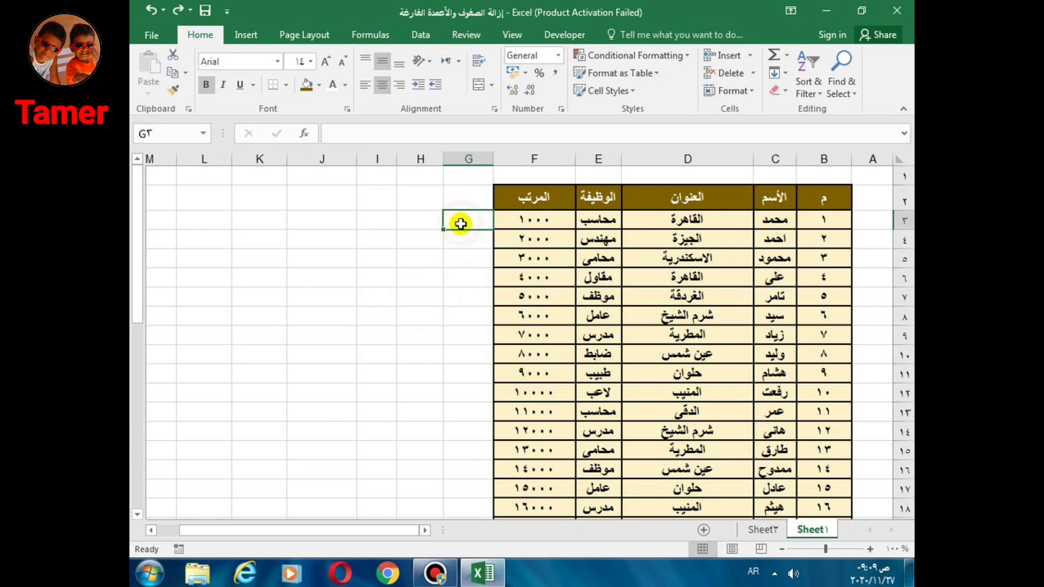
{"action": "type", "text": "١٢"}
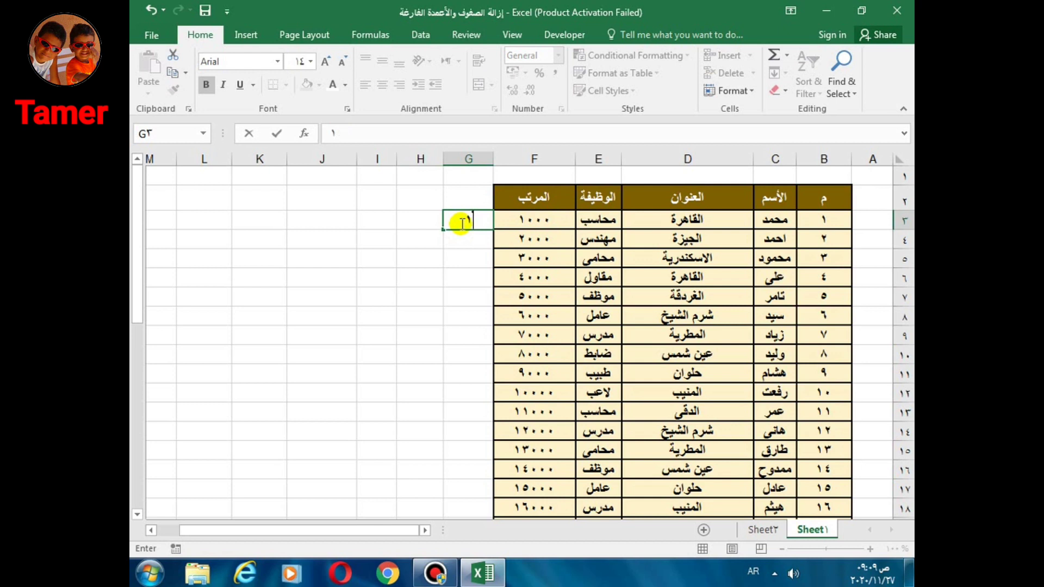
{"action": "key", "text": "Return"}
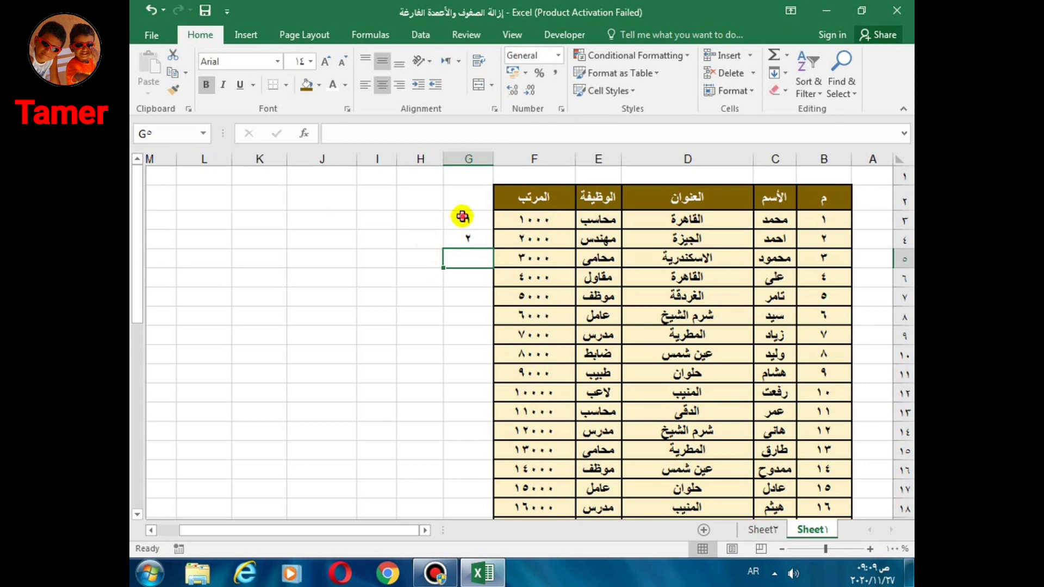
{"action": "left_click_drag", "start_coordinate": [466, 216], "coordinate": [466, 485]}
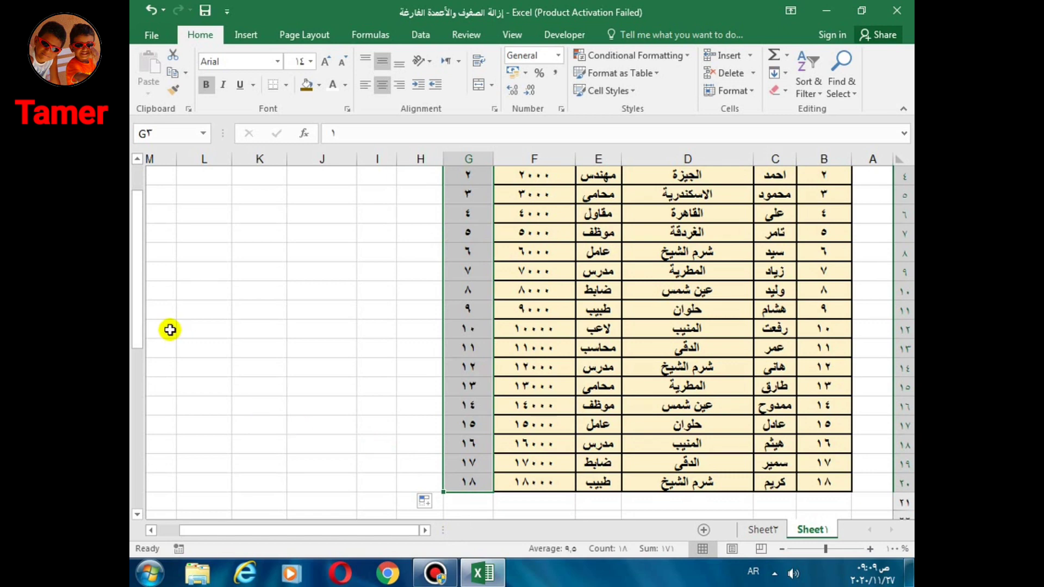
{"action": "left_click_drag", "start_coordinate": [138, 296], "coordinate": [140, 274]}
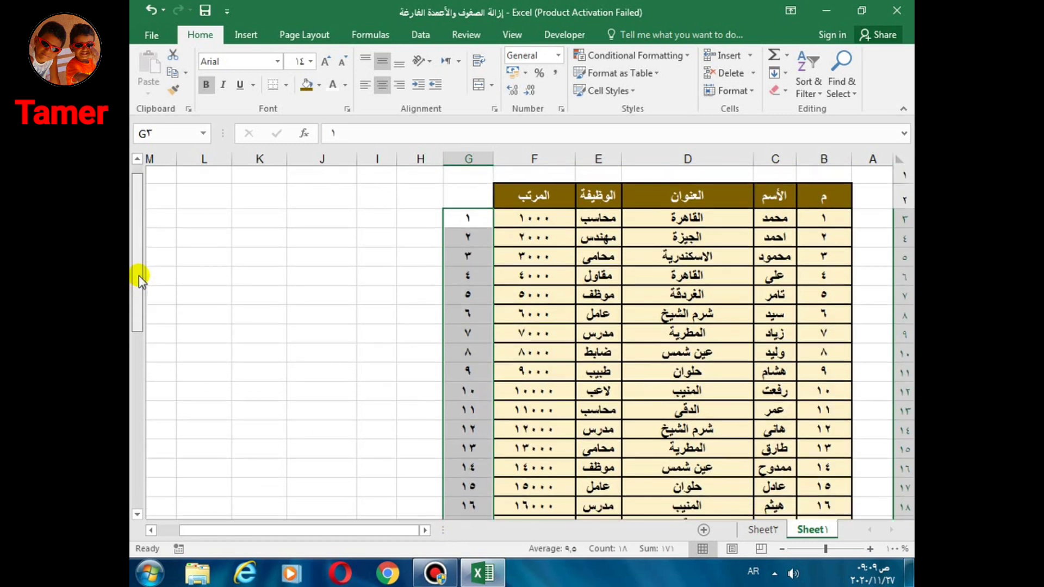
Step: Copy the number series G3:G20 and paste it directly below, starting at G21
{"action": "right_click", "coordinate": [455, 302]}
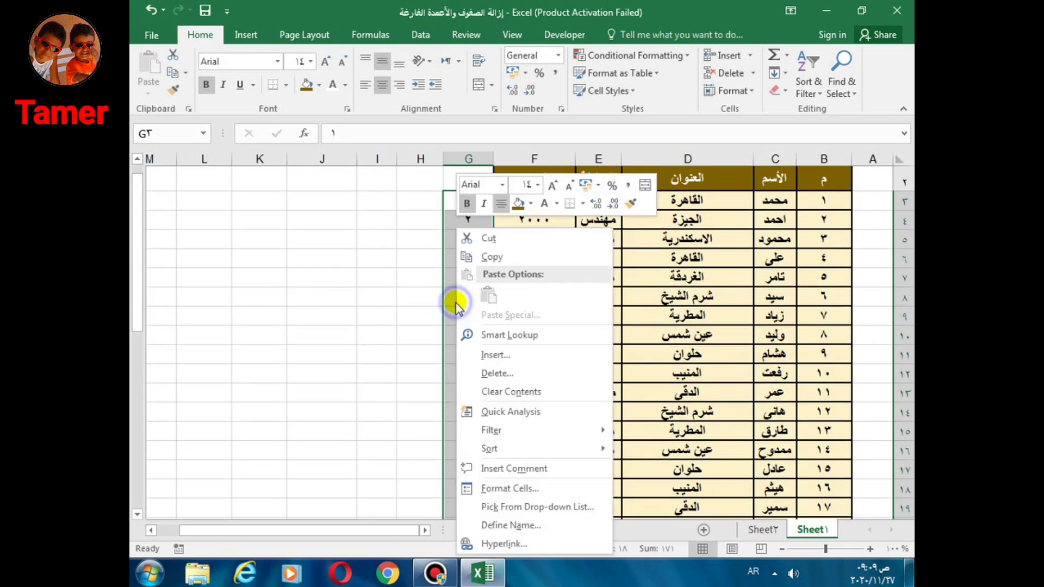
{"action": "left_click", "coordinate": [465, 257]}
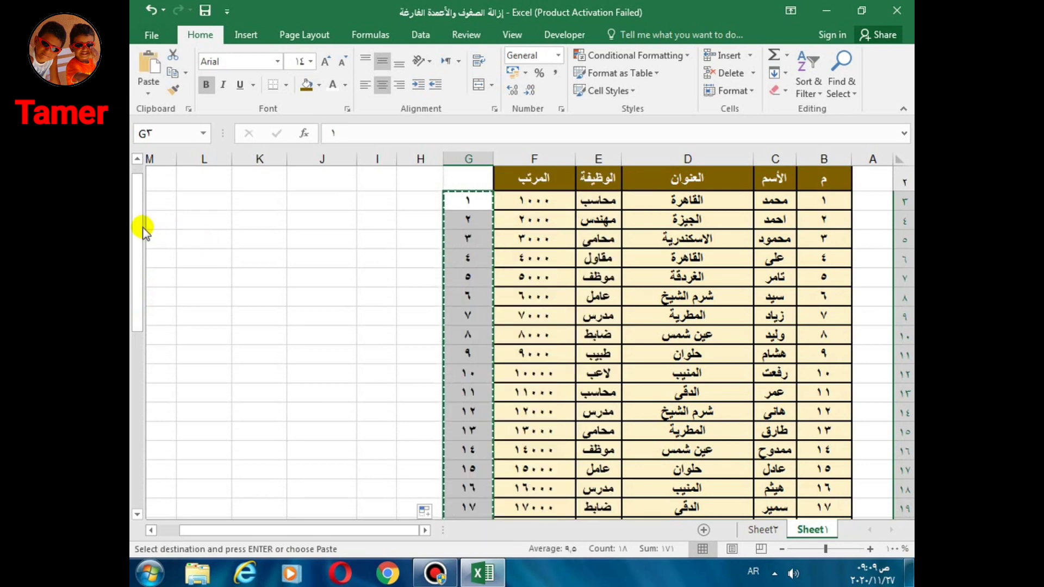
{"action": "left_click_drag", "start_coordinate": [140, 233], "coordinate": [139, 292]}
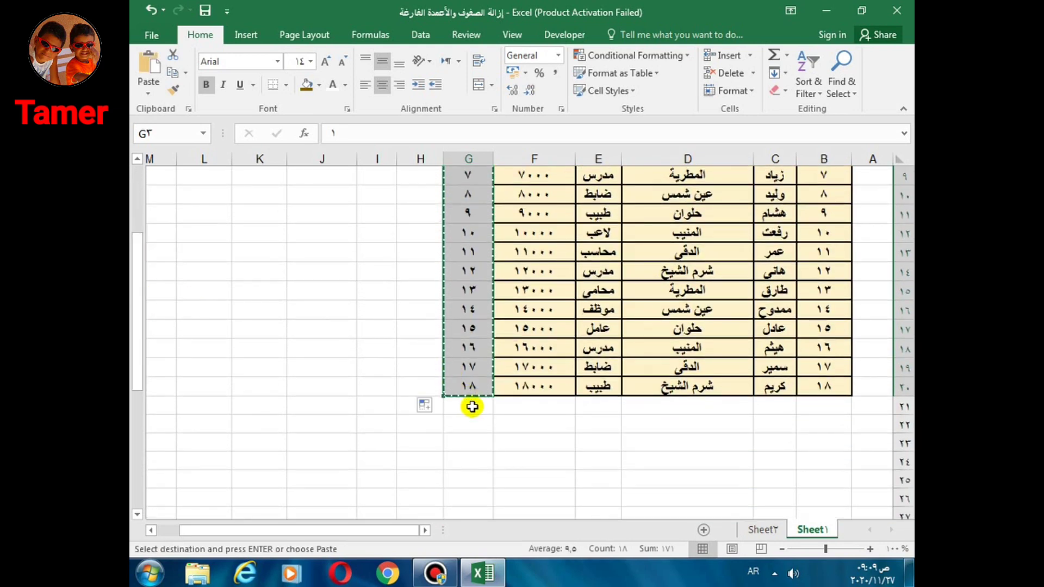
{"action": "left_click", "coordinate": [472, 407]}
{"action": "right_click", "coordinate": [472, 407]}
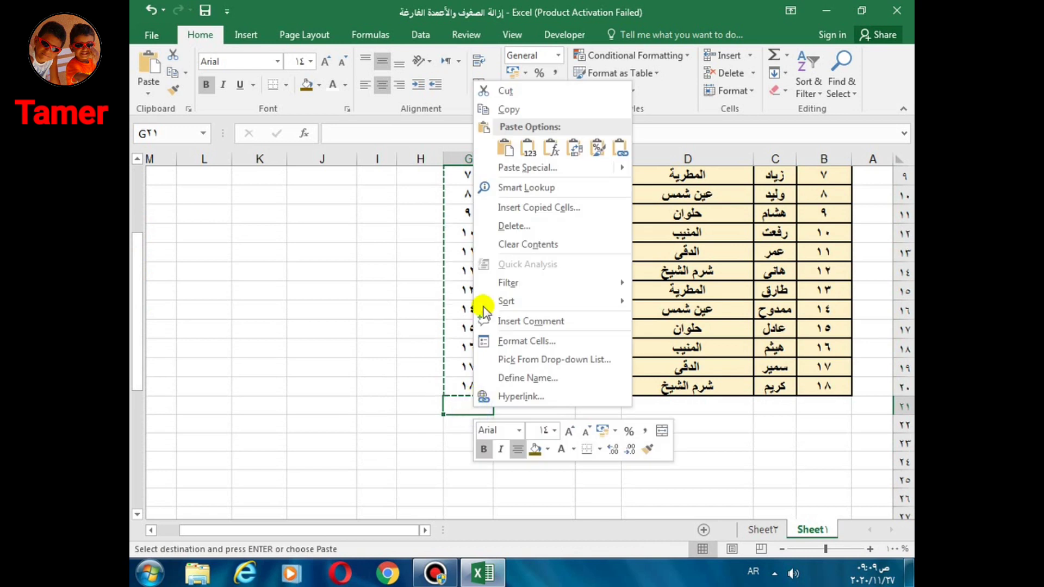
{"action": "left_click", "coordinate": [506, 150]}
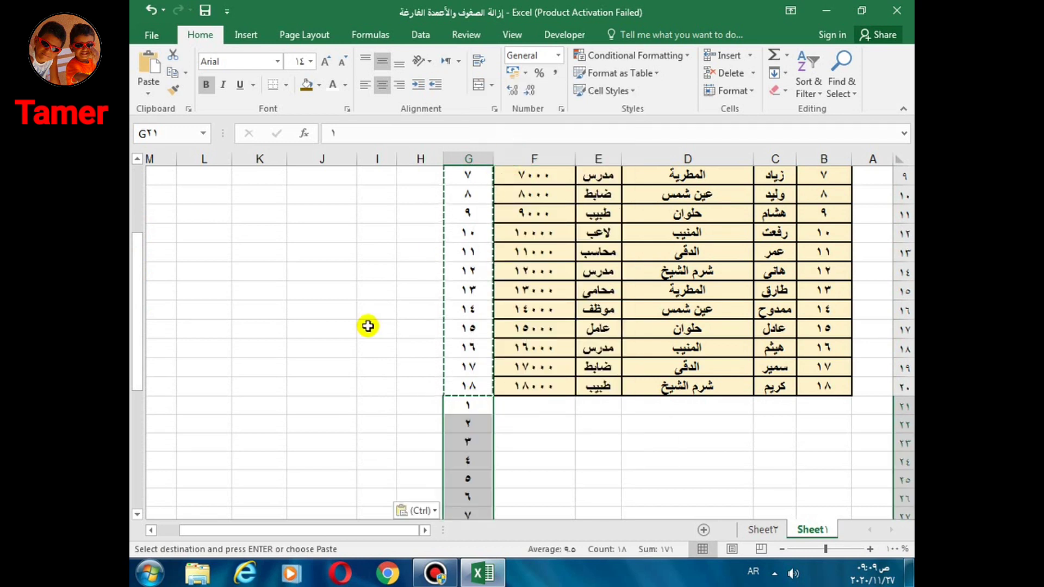
{"action": "key", "text": "Escape"}
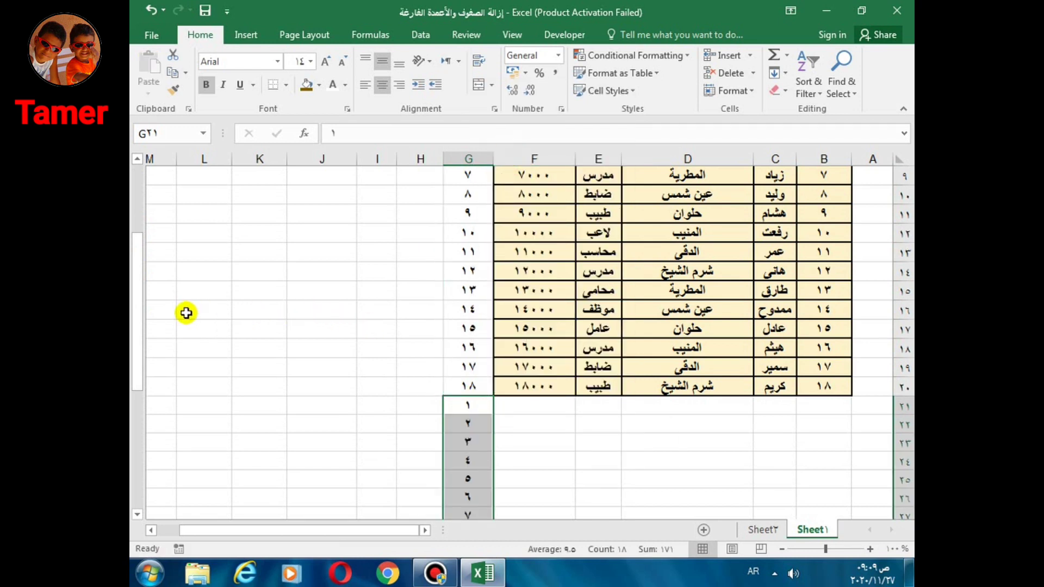
Step: Enter the header لل in G2 above the helper numbers and review both series down to row 38
{"action": "left_click_drag", "start_coordinate": [140, 296], "coordinate": [141, 228]}
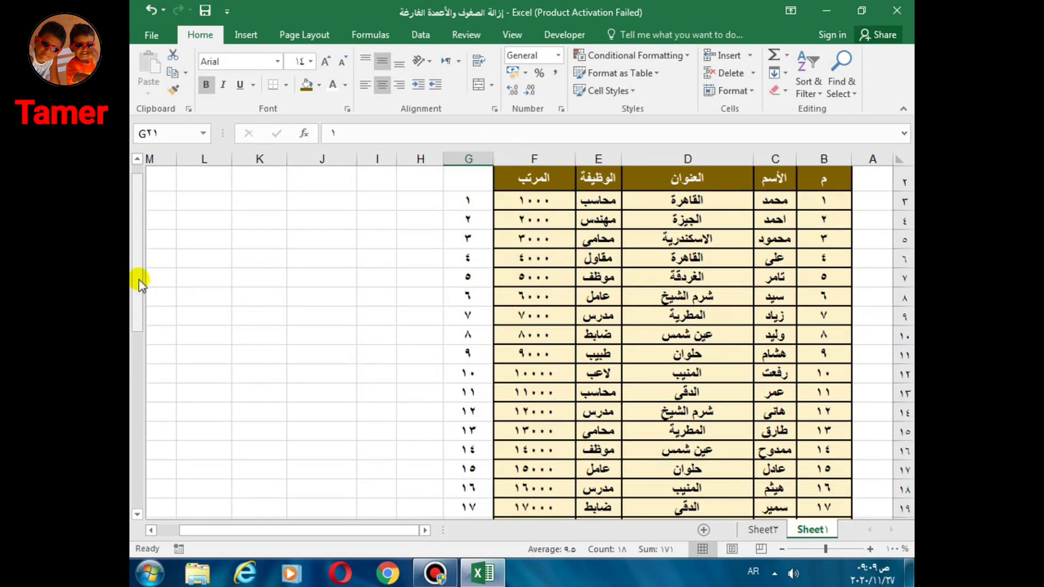
{"action": "left_click_drag", "start_coordinate": [140, 275], "coordinate": [136, 179]}
{"action": "scroll", "coordinate": [280, 336], "scroll_direction": "down", "scroll_amount": 7}
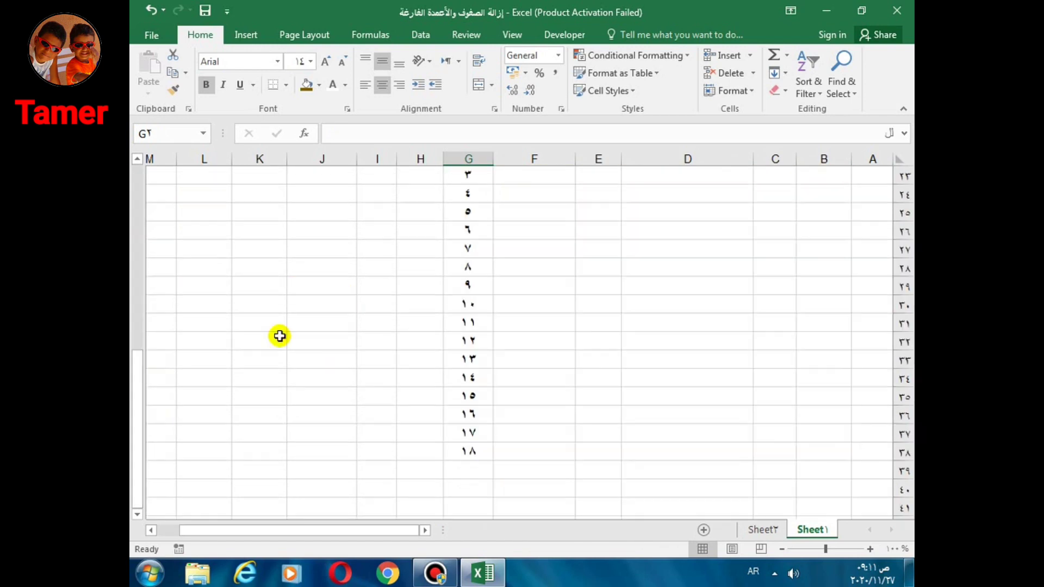
{"action": "left_click_drag", "start_coordinate": [136, 395], "coordinate": [140, 204]}
{"action": "left_click", "coordinate": [466, 222]}
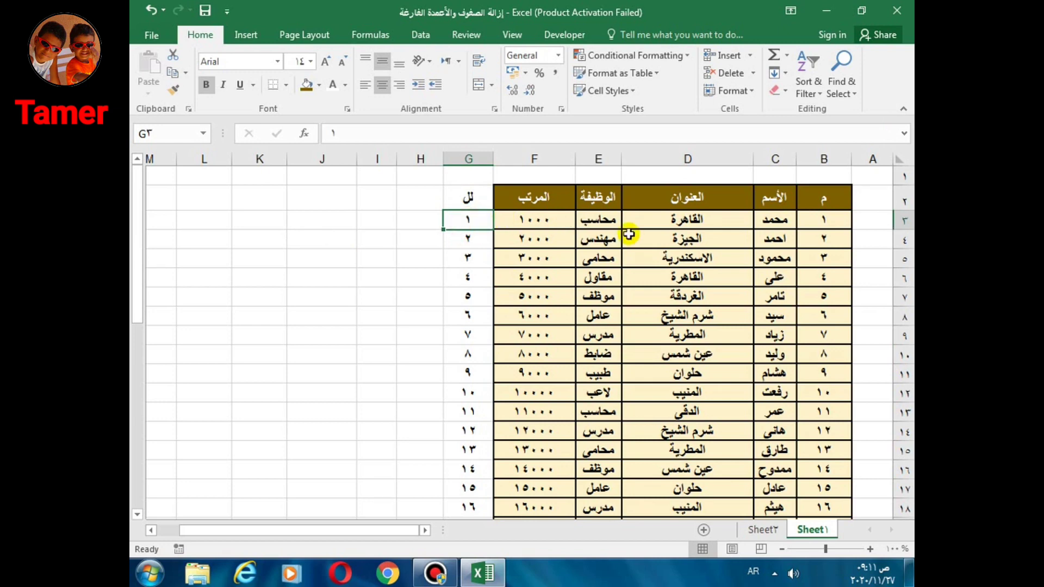
{"action": "left_click_drag", "start_coordinate": [137, 268], "coordinate": [144, 334]}
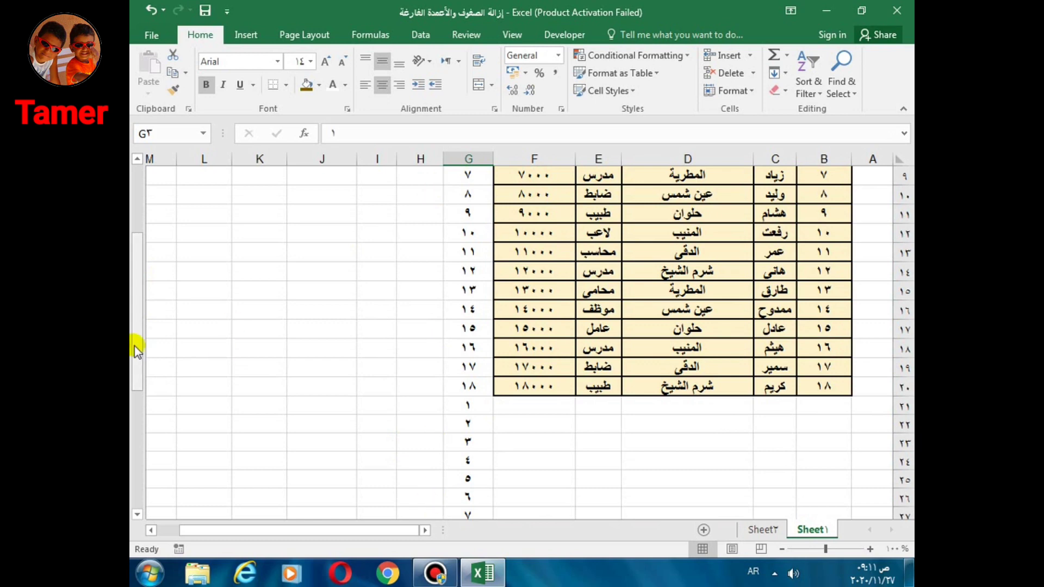
{"action": "left_click_drag", "start_coordinate": [135, 346], "coordinate": [135, 336]}
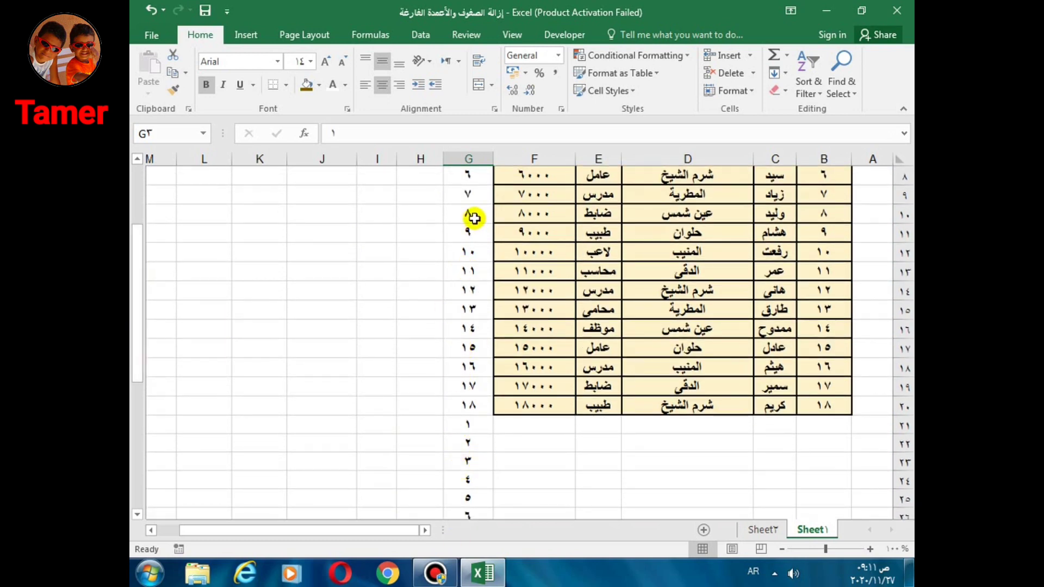
Step: Add filters to the header row B2:G2, covering the employee table and the helper number column
{"action": "left_click_drag", "start_coordinate": [137, 313], "coordinate": [131, 186]}
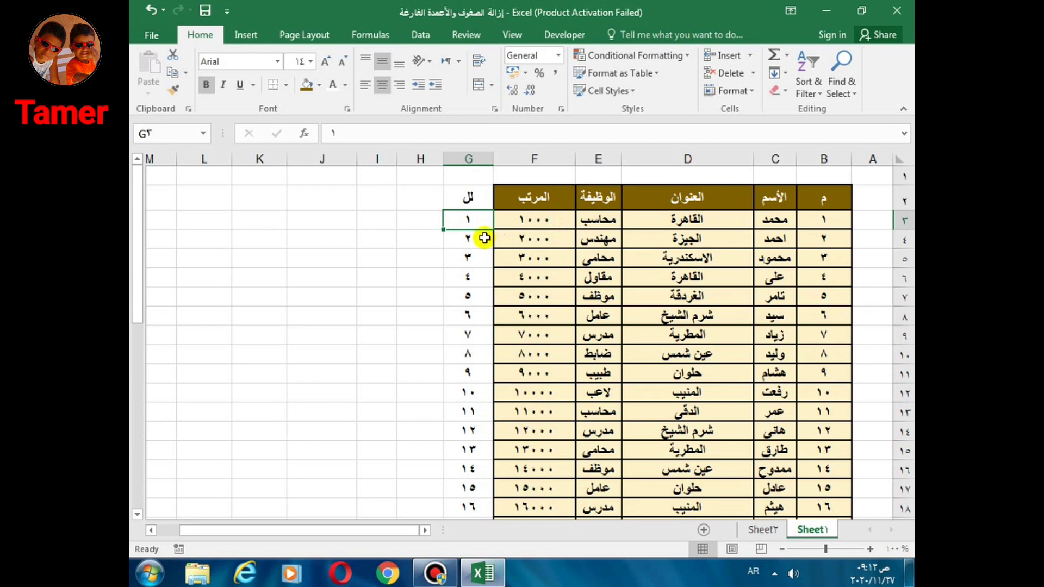
{"action": "left_click", "coordinate": [467, 203]}
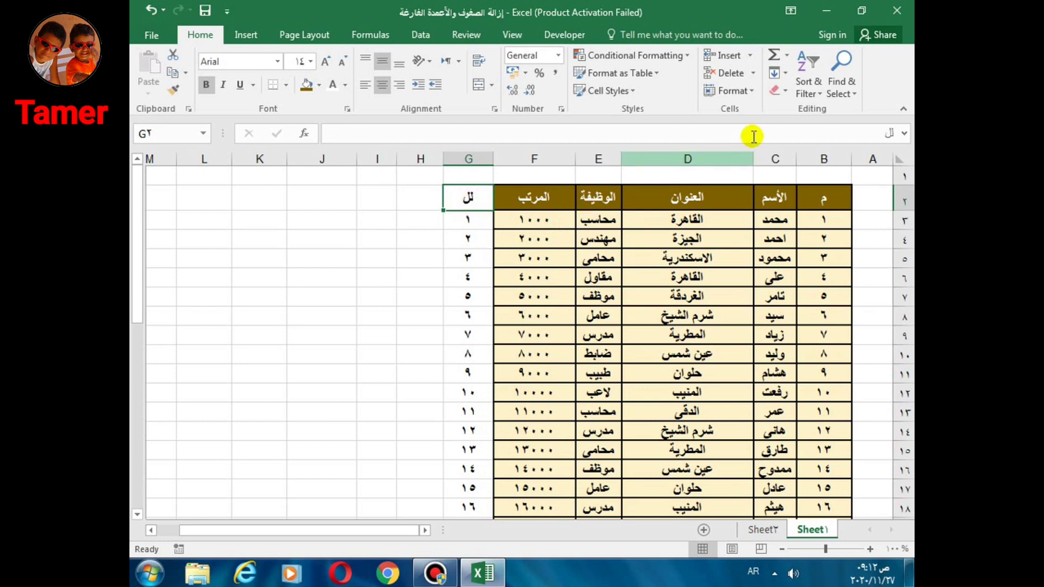
{"action": "left_click_drag", "start_coordinate": [799, 197], "coordinate": [469, 199]}
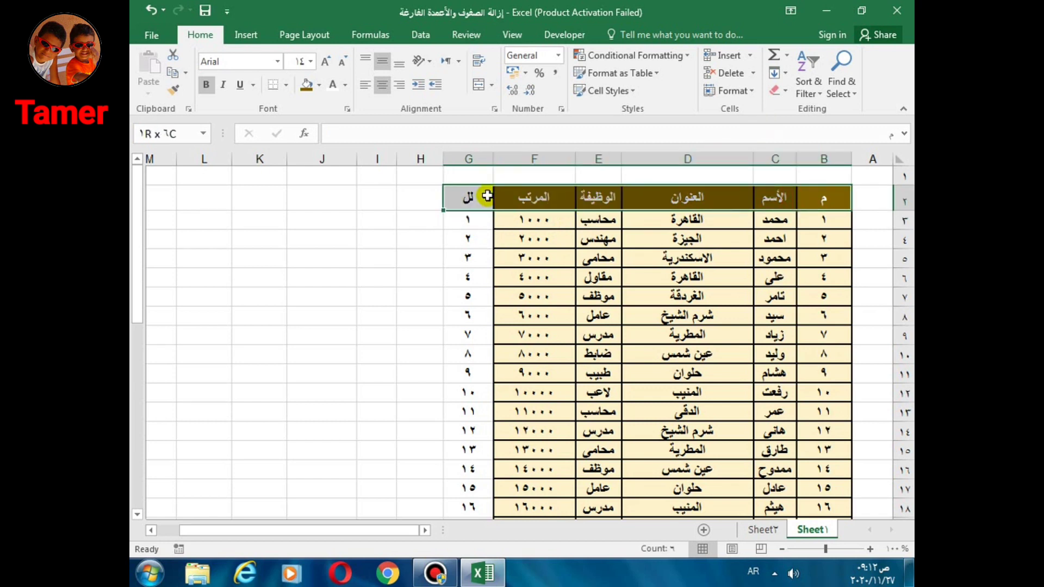
{"action": "left_click", "coordinate": [814, 96]}
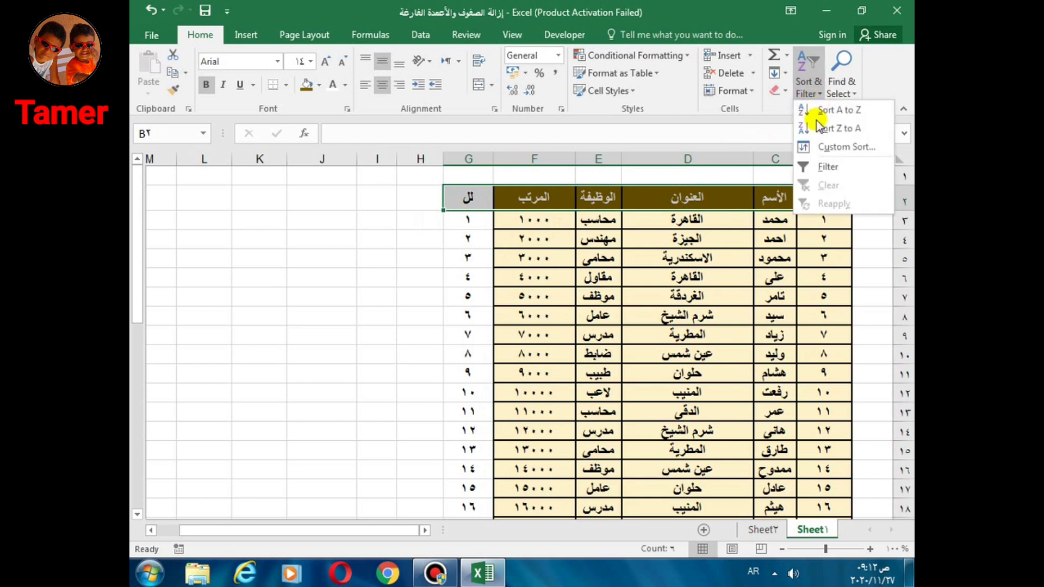
{"action": "left_click", "coordinate": [817, 163]}
{"action": "left_click", "coordinate": [418, 276]}
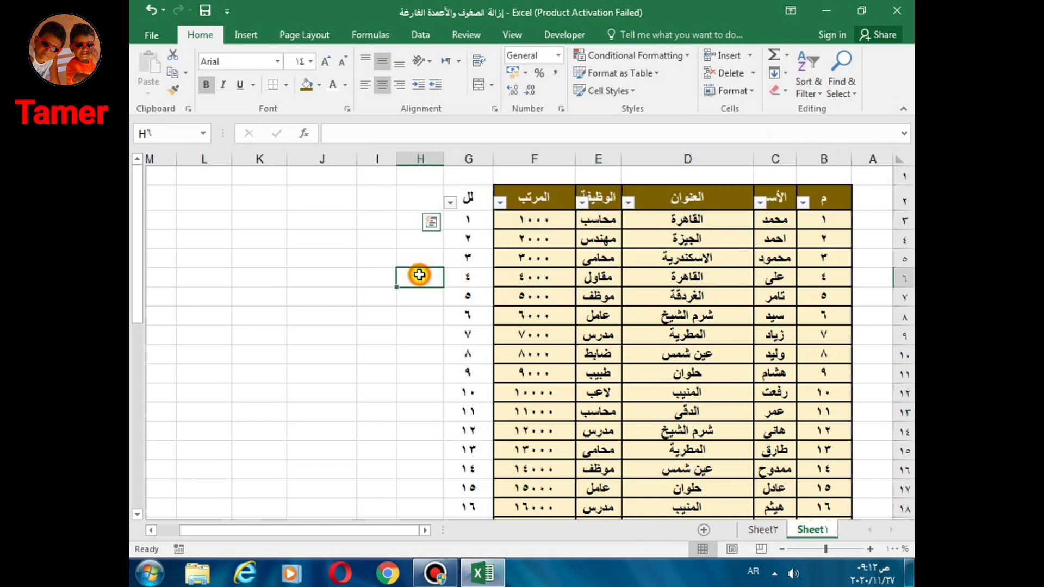
Step: Sort the table by the لل helper column from smallest to largest so a blank row follows each record
{"action": "left_click", "coordinate": [450, 204]}
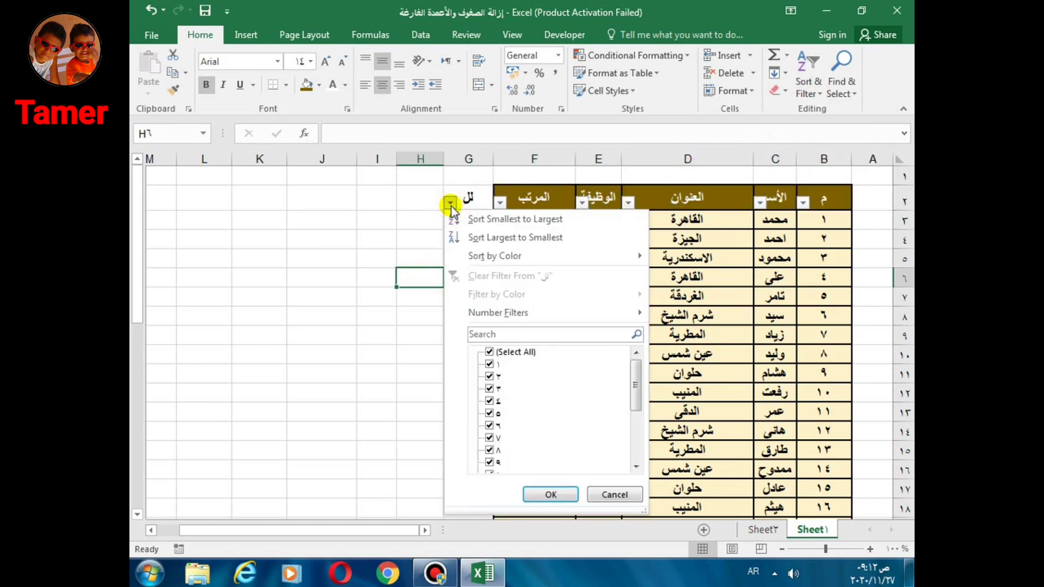
{"action": "left_click", "coordinate": [426, 223]}
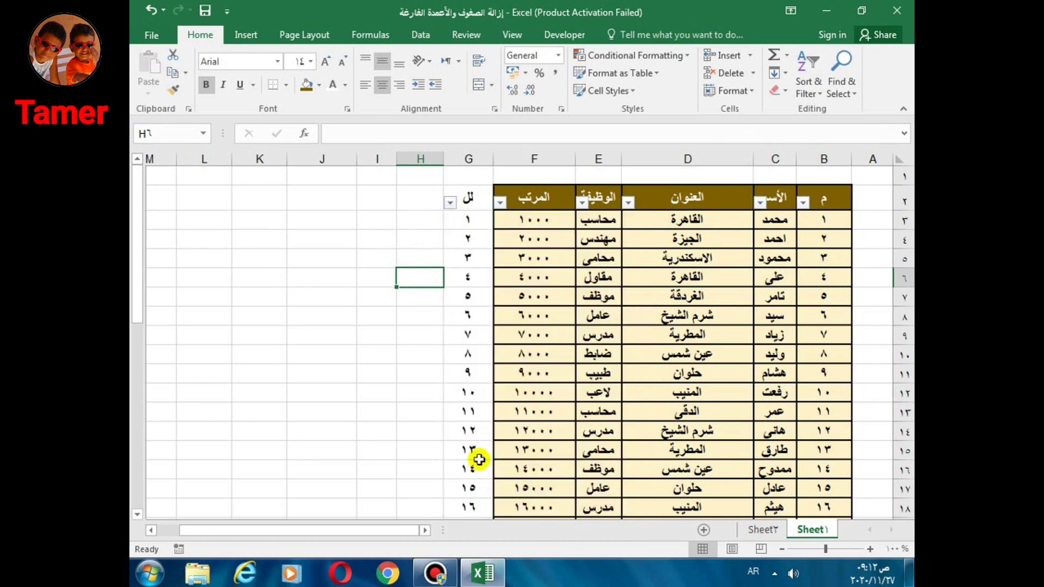
{"action": "left_click", "coordinate": [450, 205]}
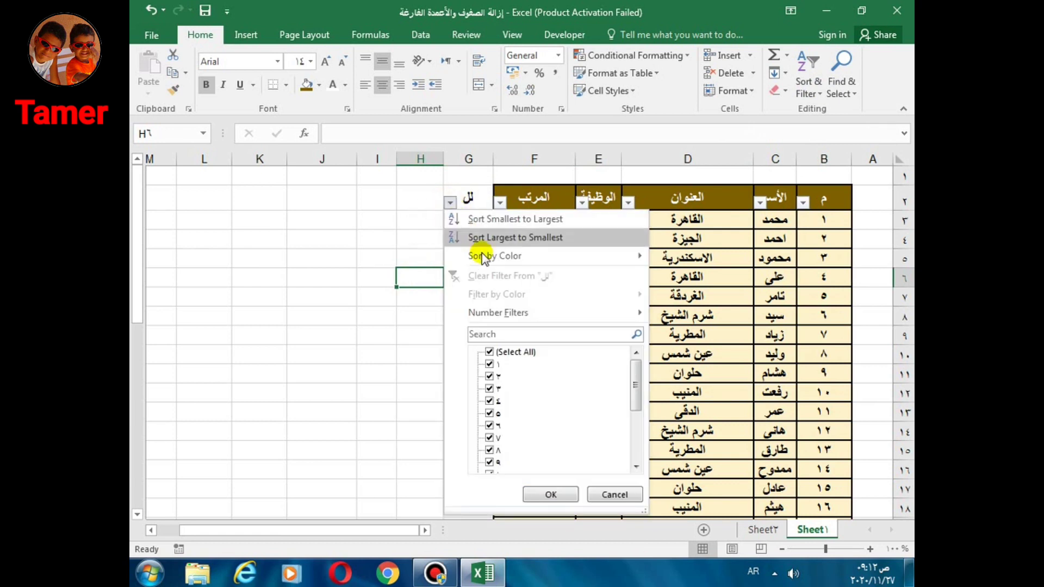
{"action": "left_click", "coordinate": [490, 220]}
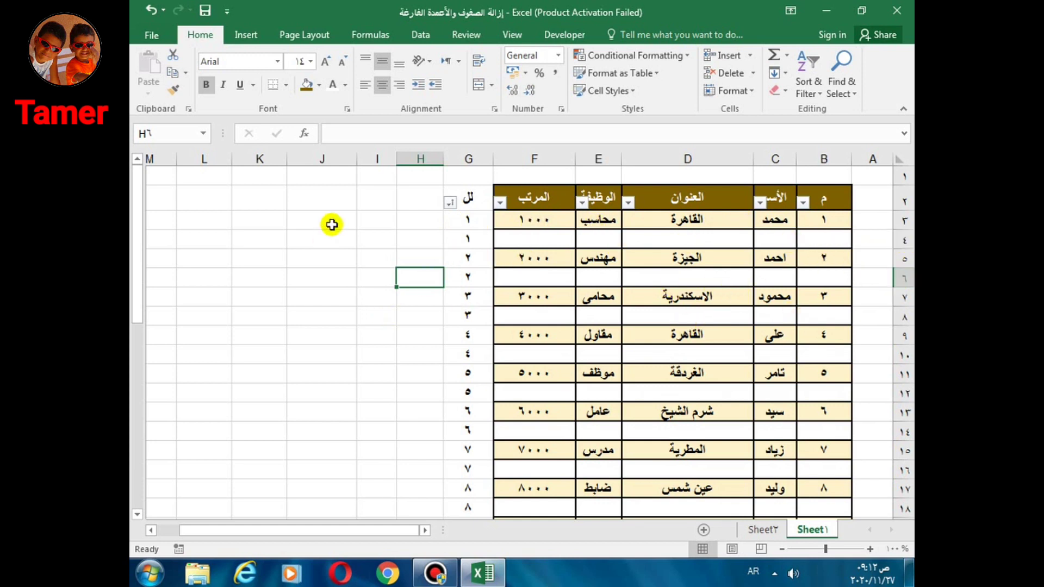
Step: Delete the whole helper column G beside the salary column
{"action": "left_click", "coordinate": [462, 159]}
{"action": "right_click", "coordinate": [461, 162]}
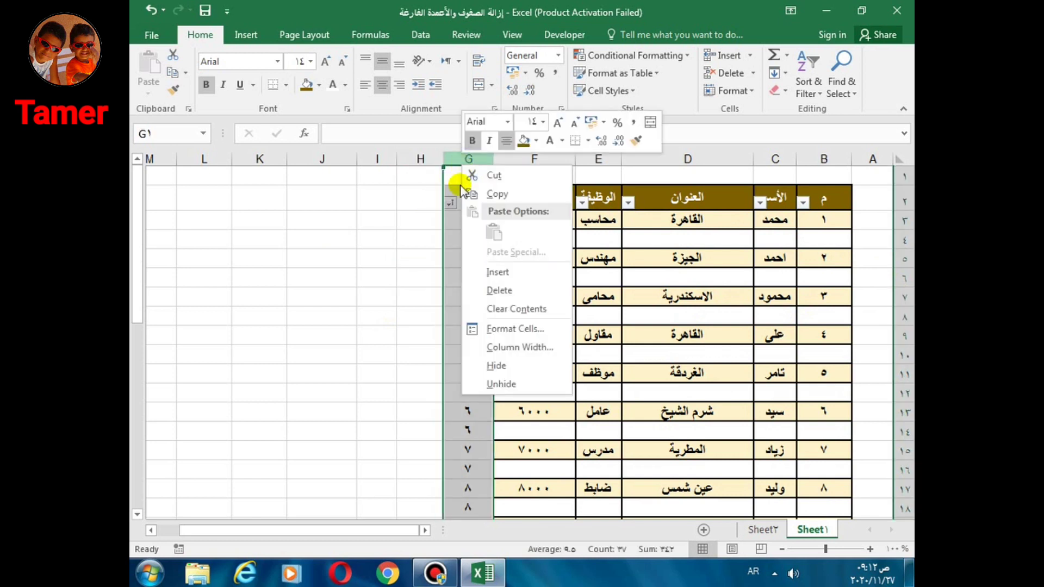
{"action": "left_click", "coordinate": [495, 291]}
{"action": "left_click", "coordinate": [361, 315]}
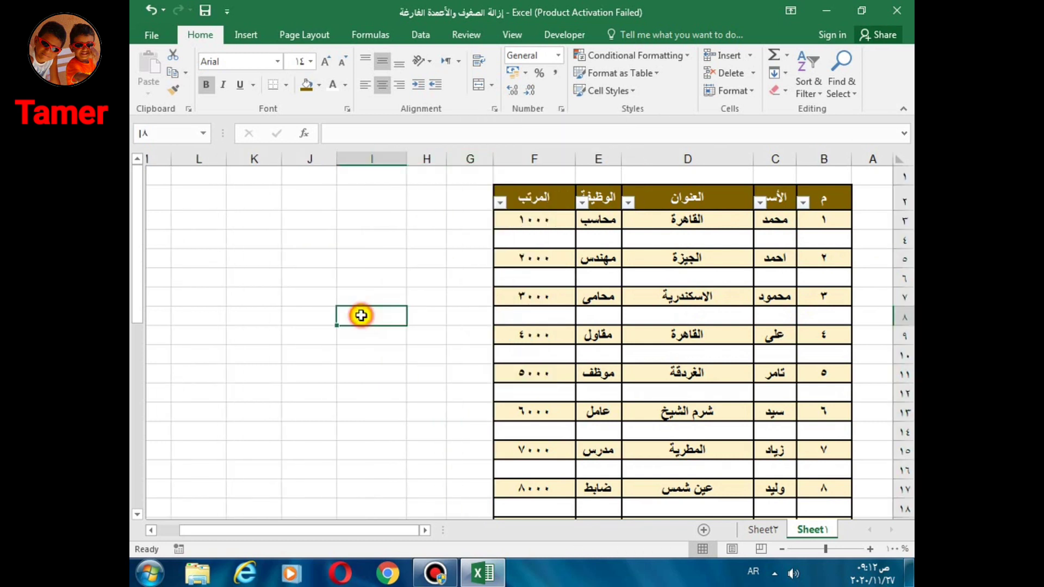
Step: Turn off the filter on the employee table's header row
{"action": "left_click", "coordinate": [824, 97]}
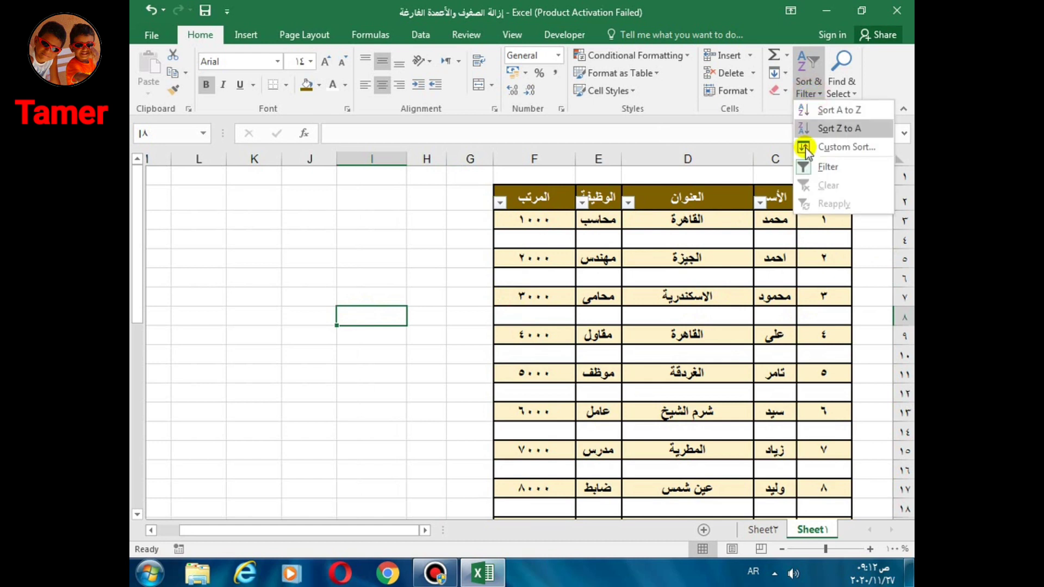
{"action": "left_click", "coordinate": [813, 165]}
{"action": "key", "text": "Up"}
{"action": "key", "text": "Up"}
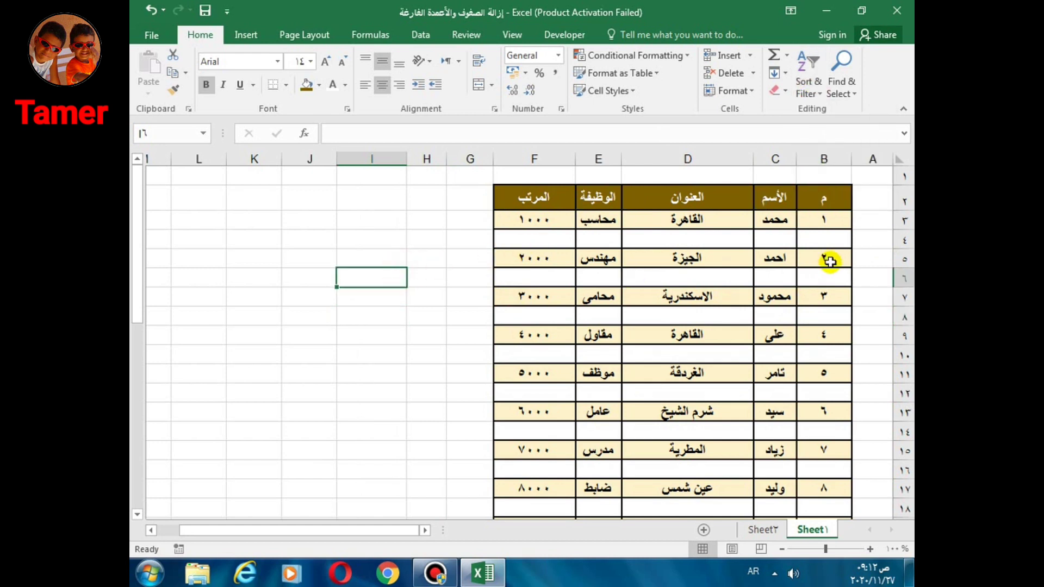
{"action": "right_click", "coordinate": [901, 281]}
{"action": "key", "text": "Escape"}
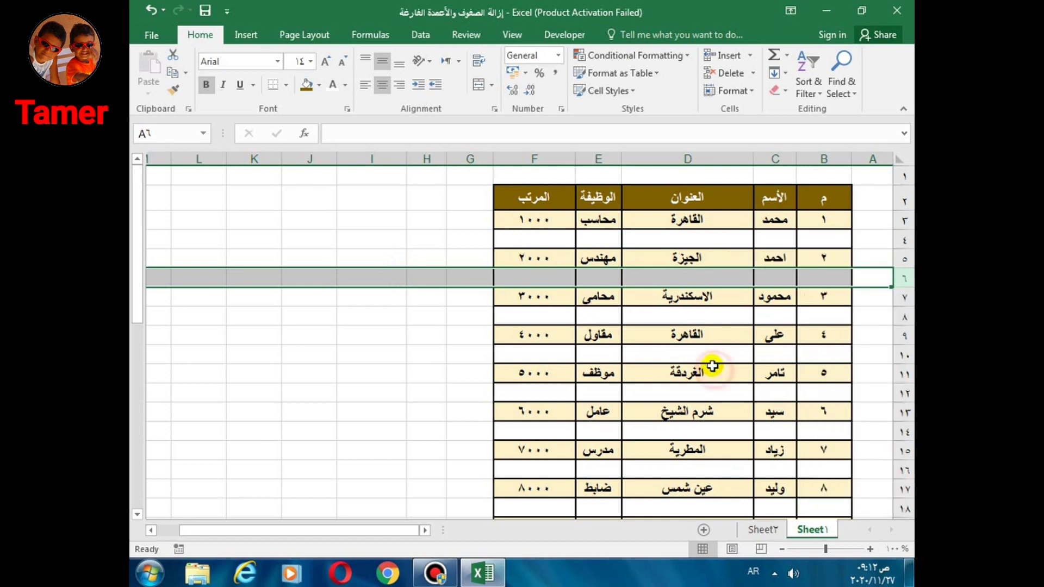
{"action": "left_click", "coordinate": [725, 327]}
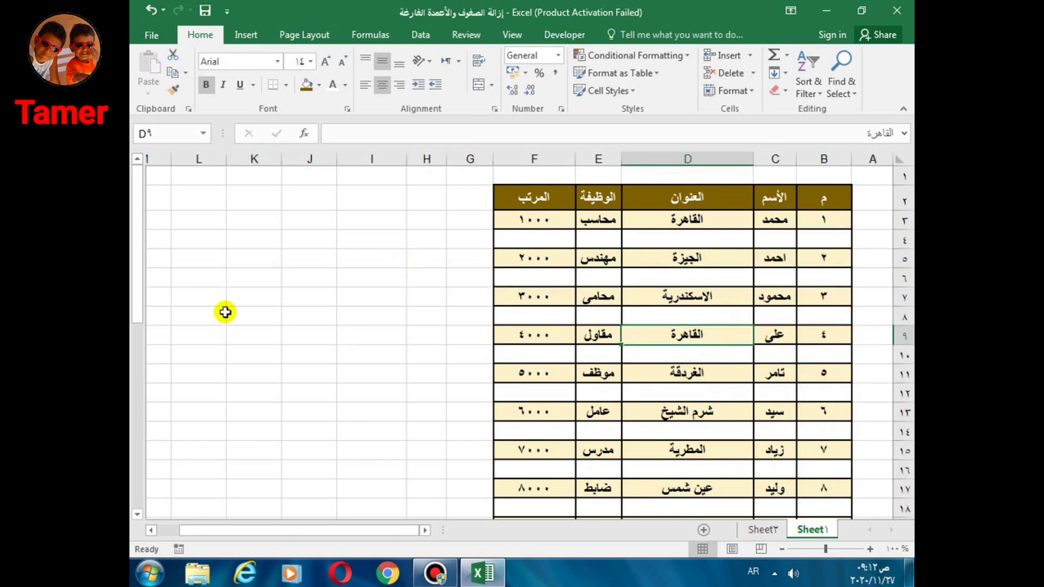
{"action": "left_click_drag", "start_coordinate": [133, 274], "coordinate": [135, 193]}
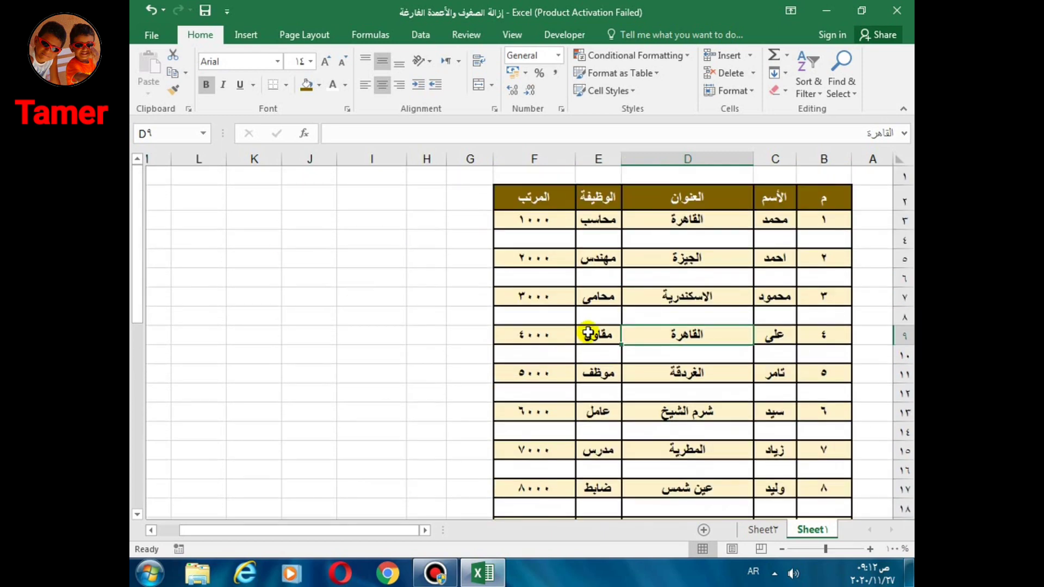